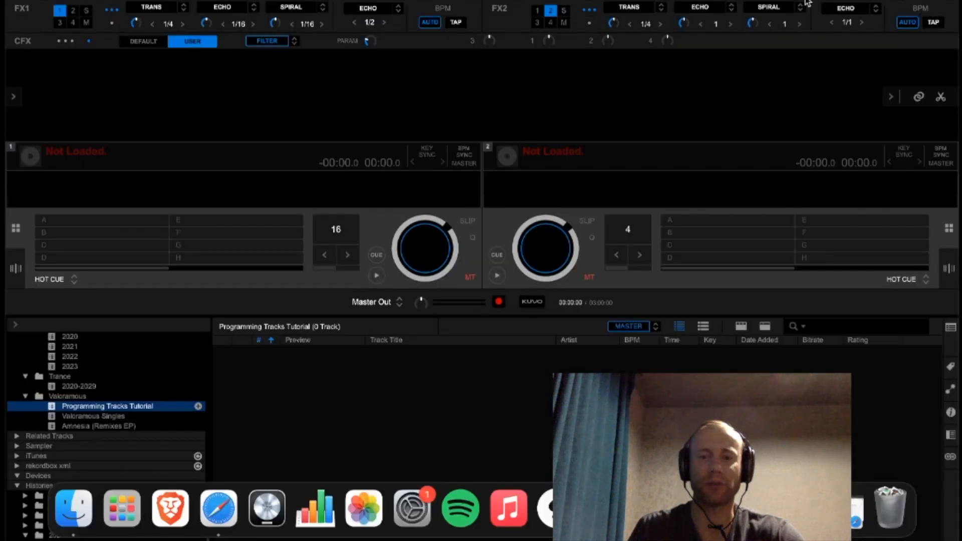
- In Finder, open the Electric Jungle EP folder and add its WAV file to the Programming Tracks Tutorial playlist in rekordbox
click(71, 511)
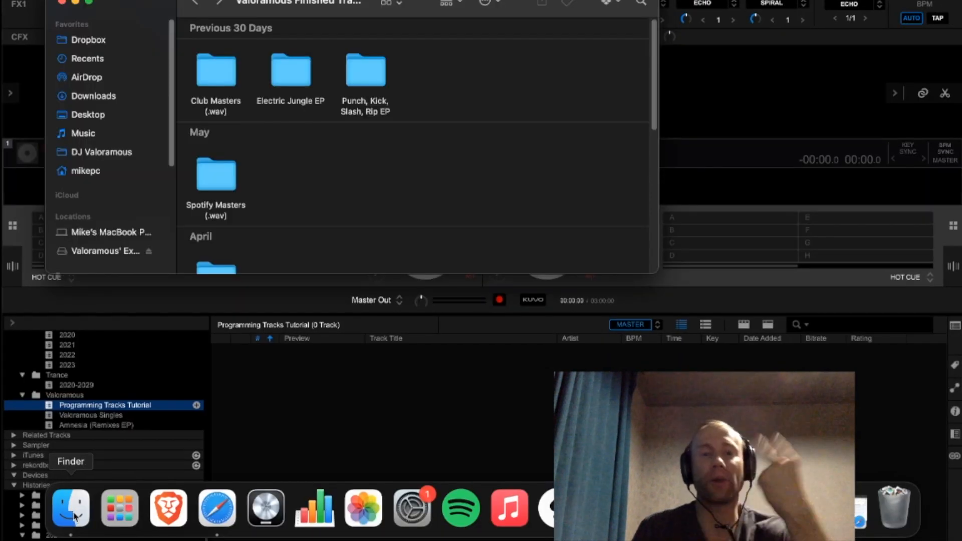
drag(320, 5, 862, 132)
click(603, 148)
double_click(603, 147)
drag(754, 171, 328, 385)
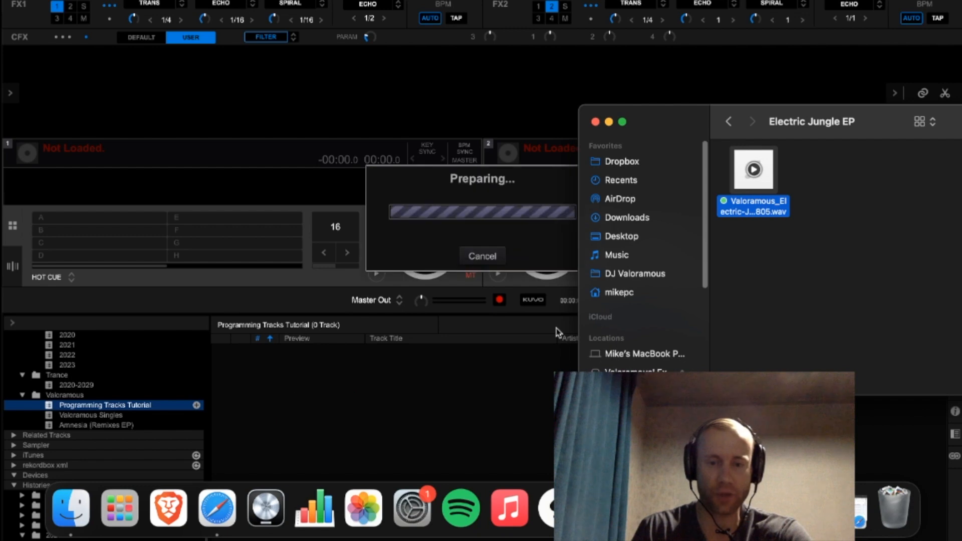
- Add the track from the Punch, Kick, Slash, Rip EP folder to the same playlist
click(729, 121)
double_click(672, 198)
drag(517, 171, 338, 447)
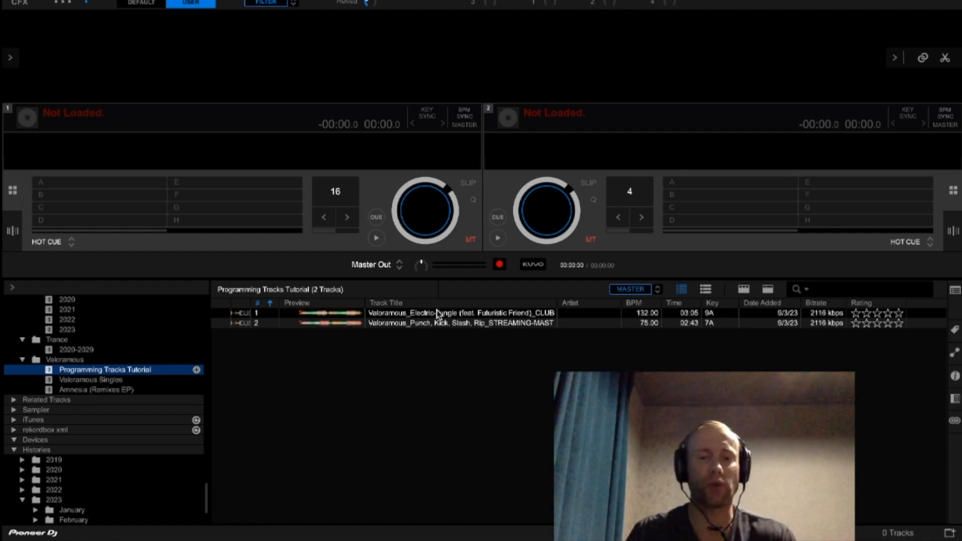
- Load the Electric-Jungle track onto deck 2 and show its beat grid editing controls
drag(437, 314, 602, 184)
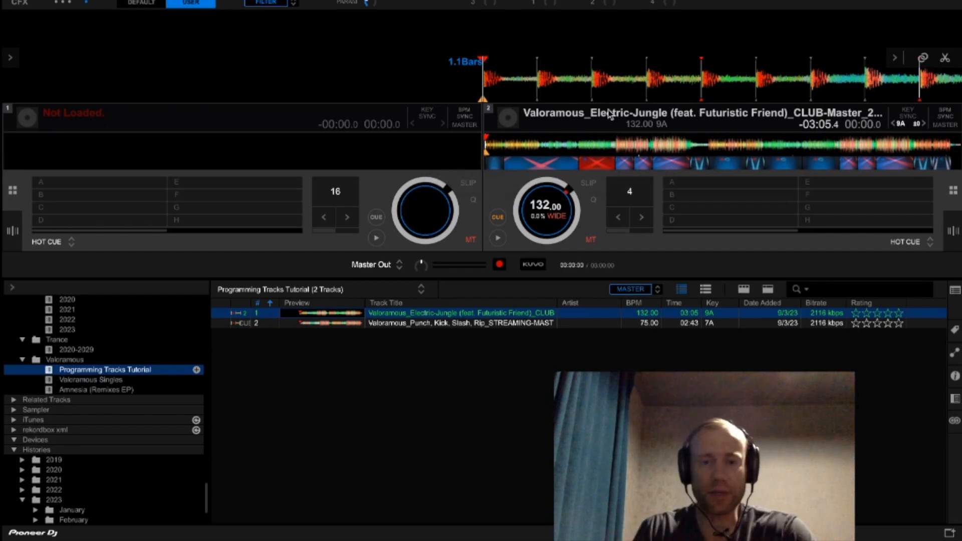
mouse_move(526, 72)
mouse_down()
mouse_move(550, 79)
mouse_move(511, 77)
mouse_move(528, 77)
mouse_up()
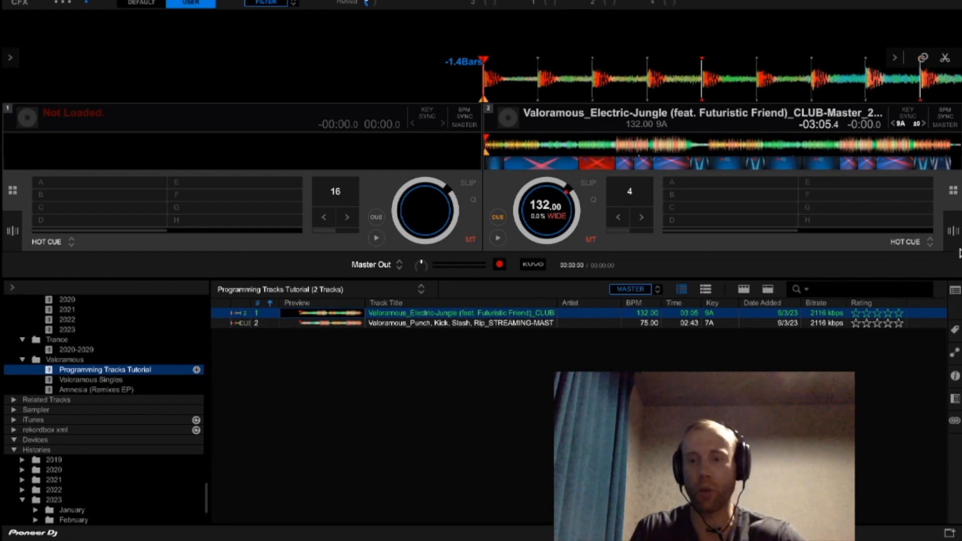
click(954, 232)
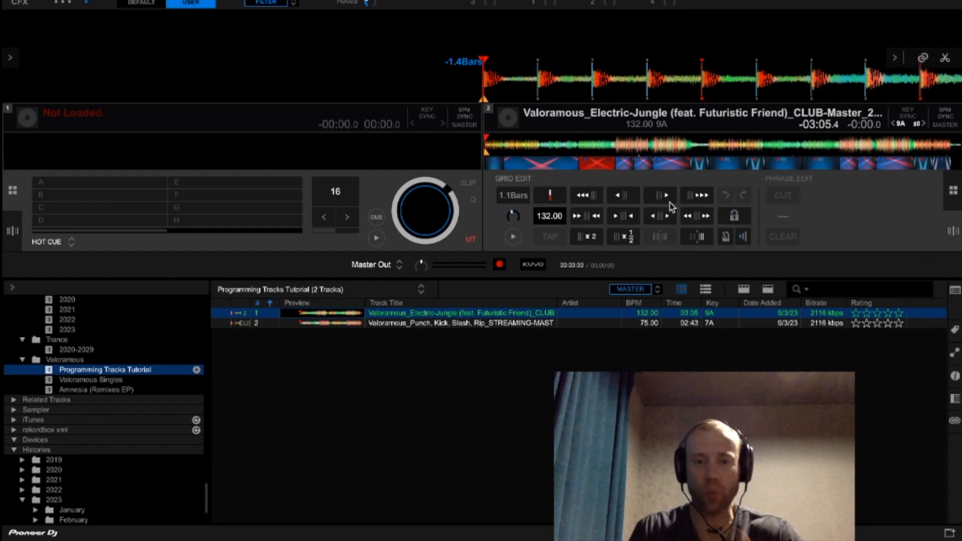
click(550, 196)
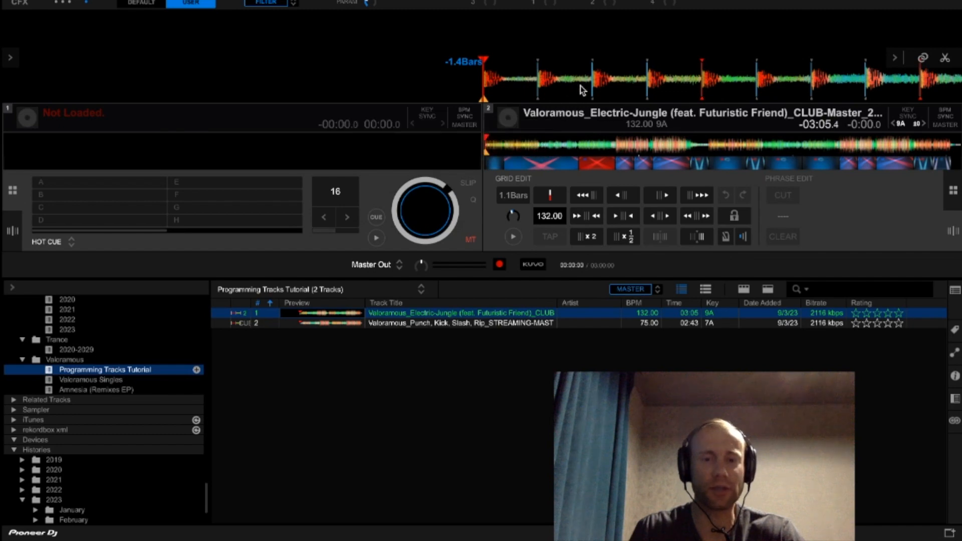
- Try placing the beat grid's downbeat on the second beat of the deck 2 track, and leave grid editing
drag(574, 86, 526, 80)
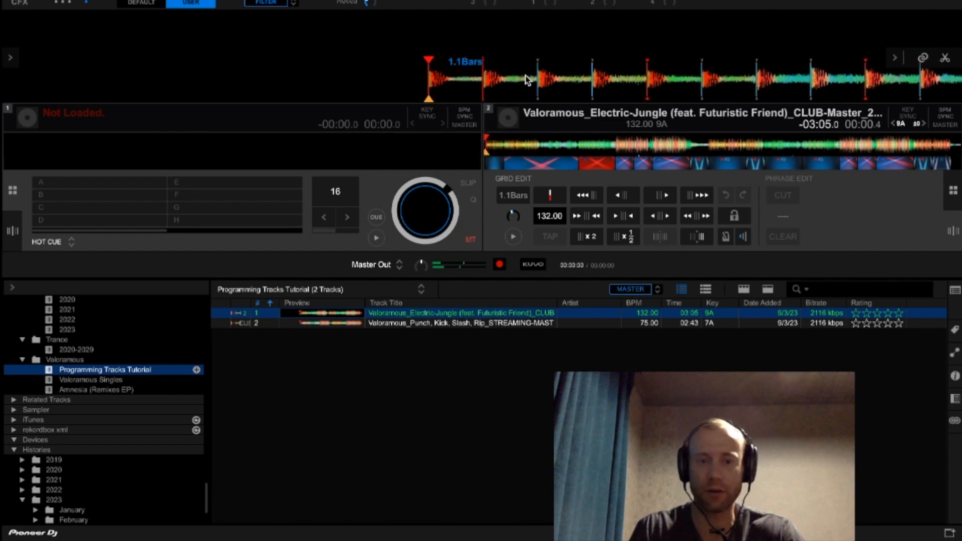
click(555, 200)
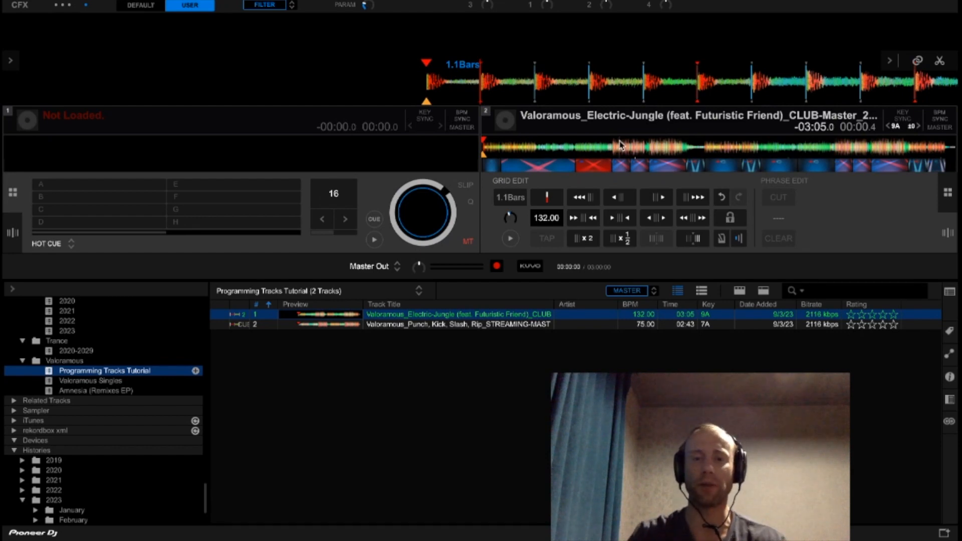
click(945, 197)
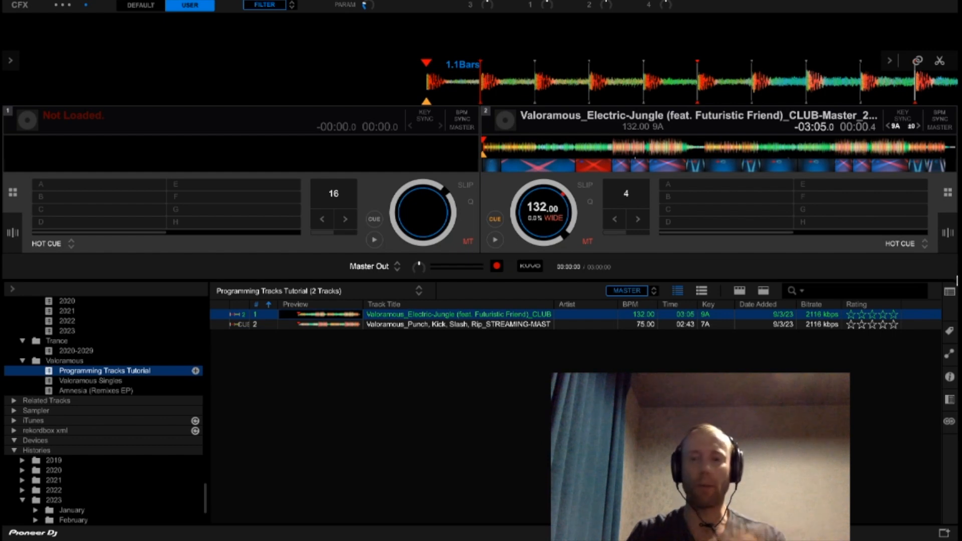
- Set the beat grid's downbeat on the very first kick of the deck 2 track and return to its hot cues
click(945, 239)
drag(545, 78, 594, 96)
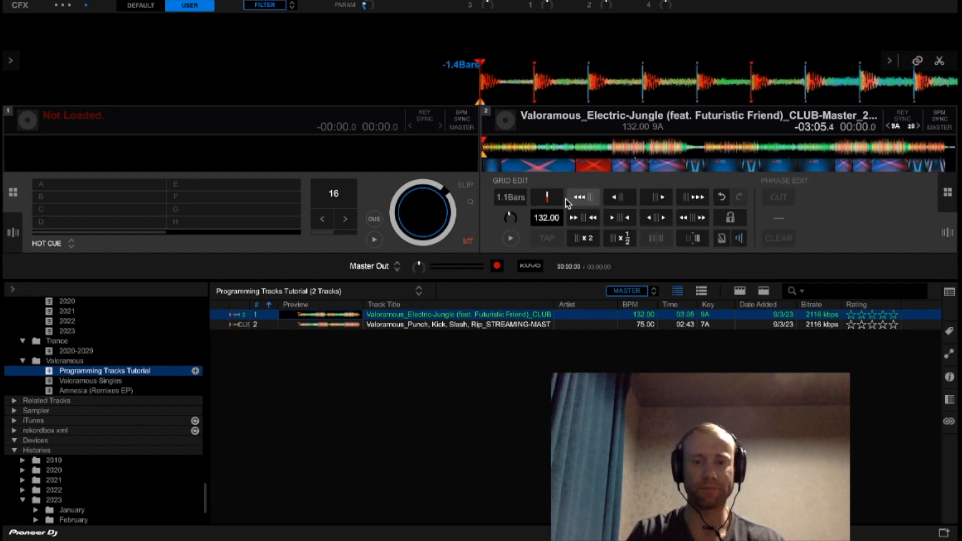
click(543, 196)
click(947, 193)
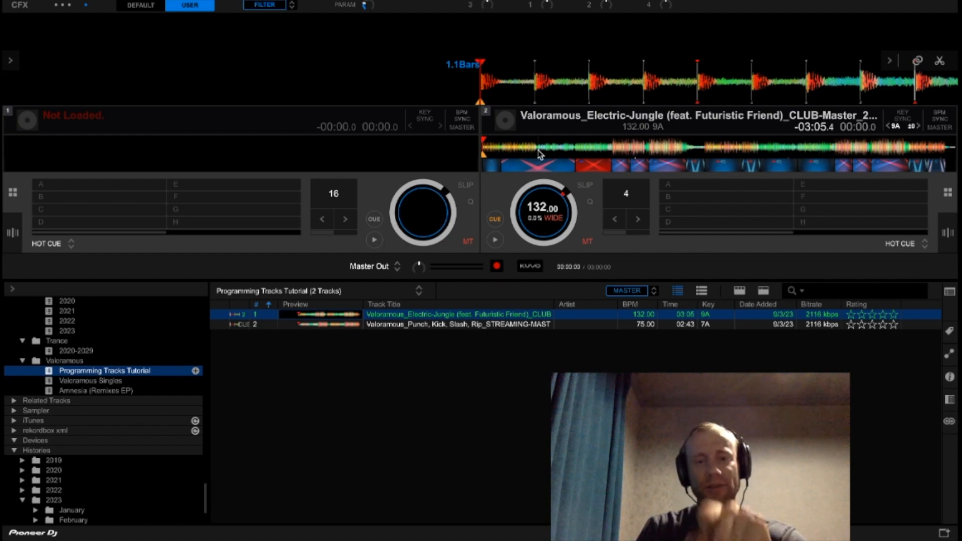
- Set hot cue A at the start of the track and hot cue B at 00:07, on bar 5.1
click(686, 188)
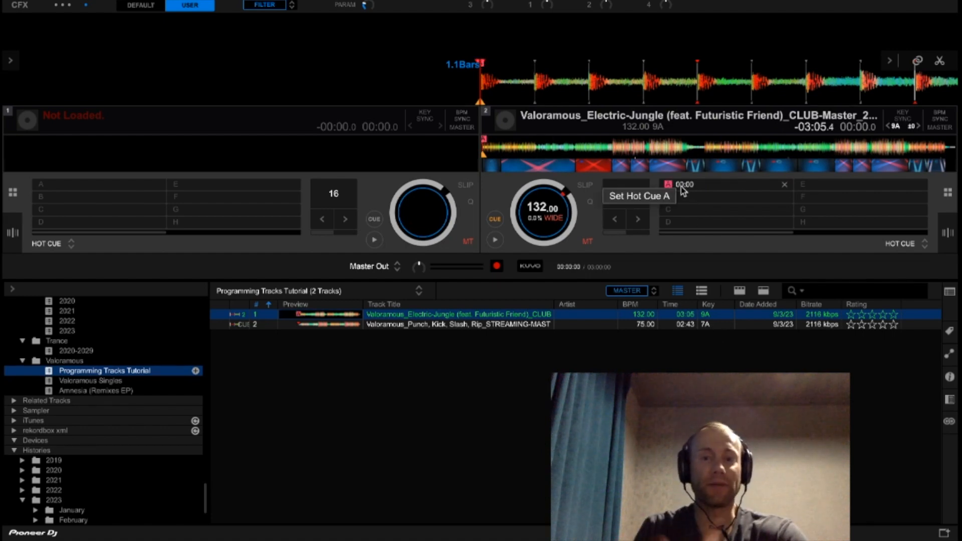
click(501, 157)
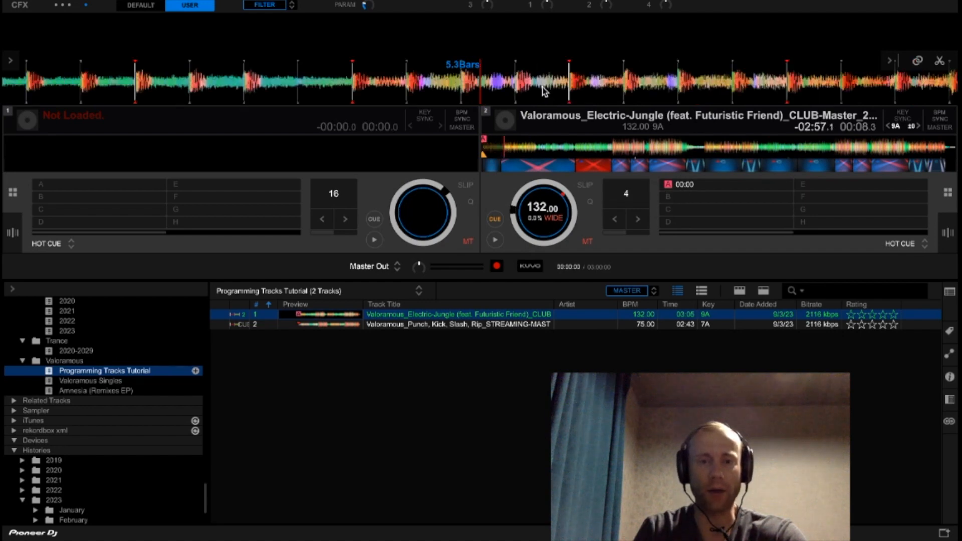
drag(648, 100, 637, 94)
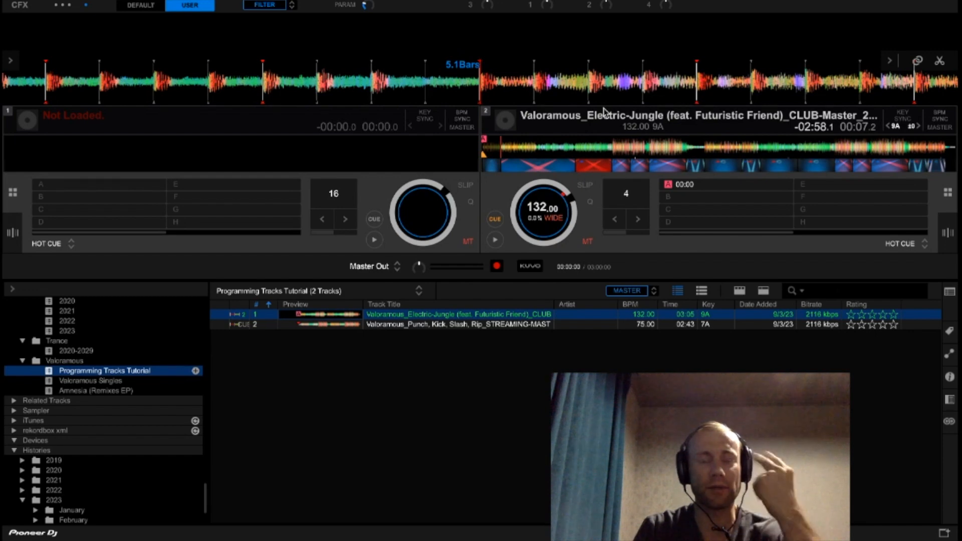
click(704, 198)
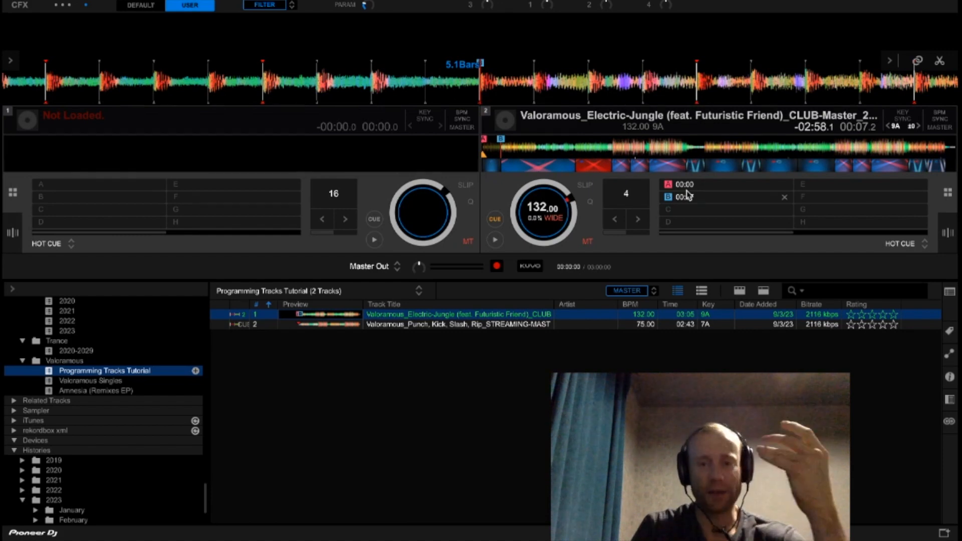
- Set hot cue C at 00:50, on bar 29.1, and hot cue D at 02:18, on bar 77.1
click(612, 148)
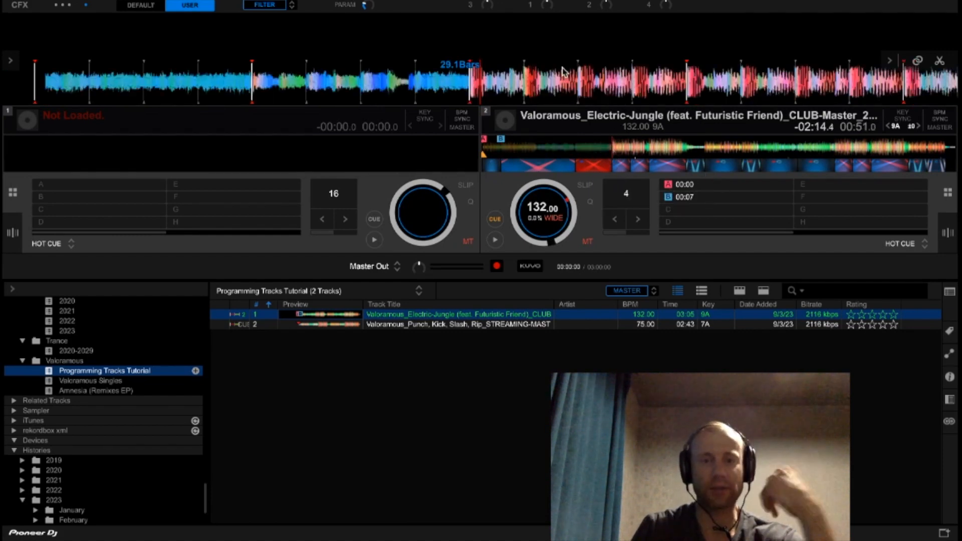
drag(572, 72, 581, 69)
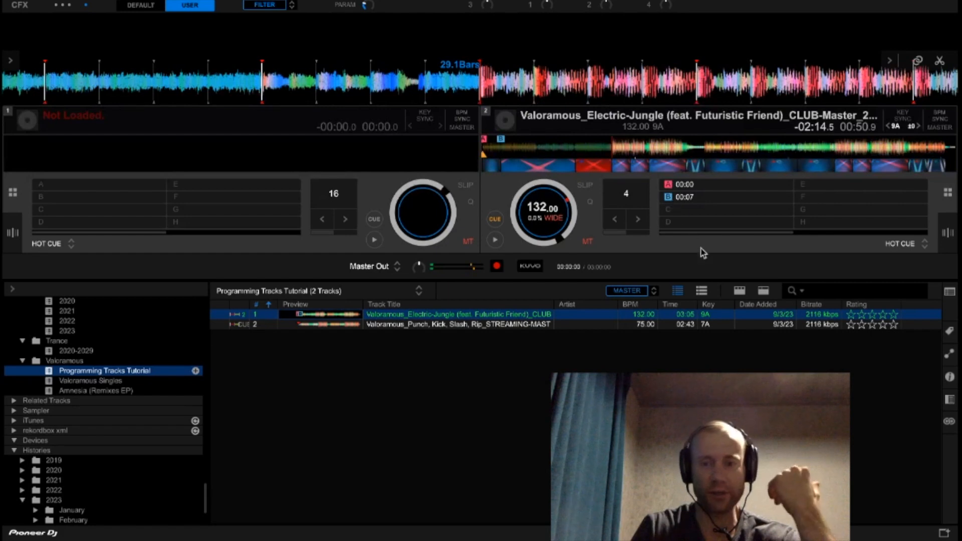
click(696, 210)
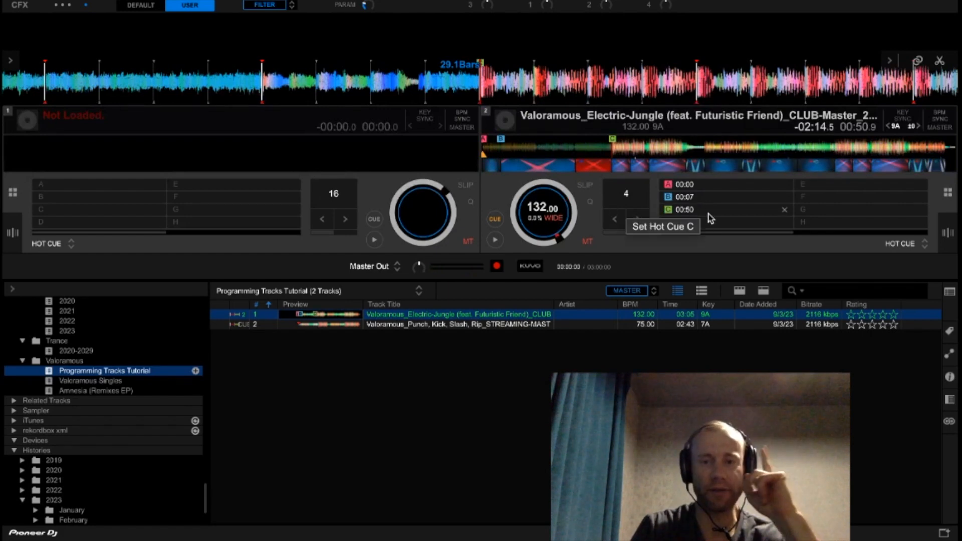
click(834, 146)
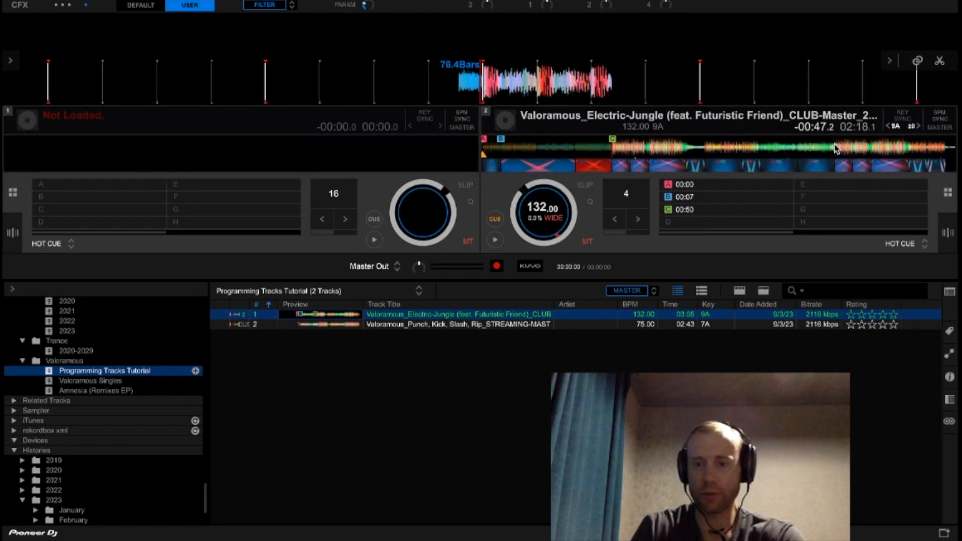
drag(546, 96, 543, 92)
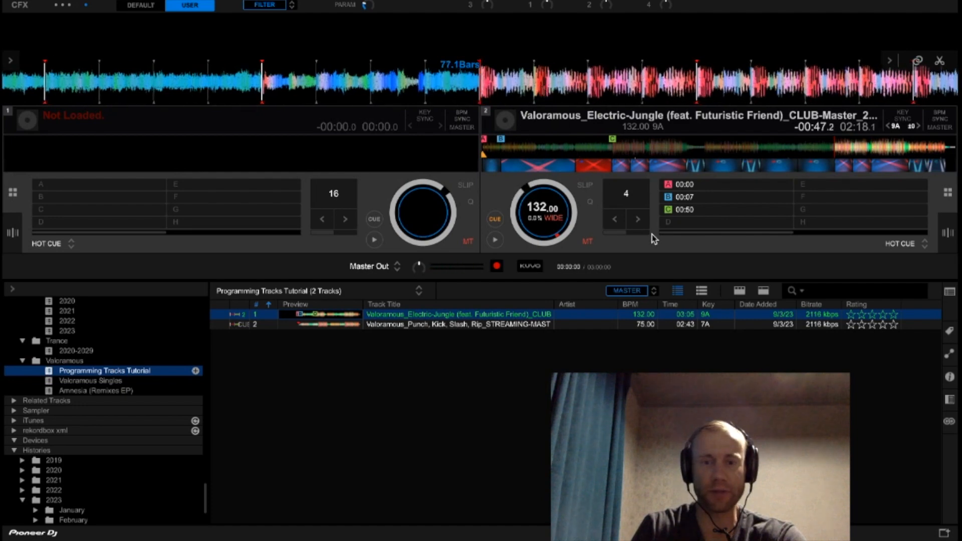
click(689, 222)
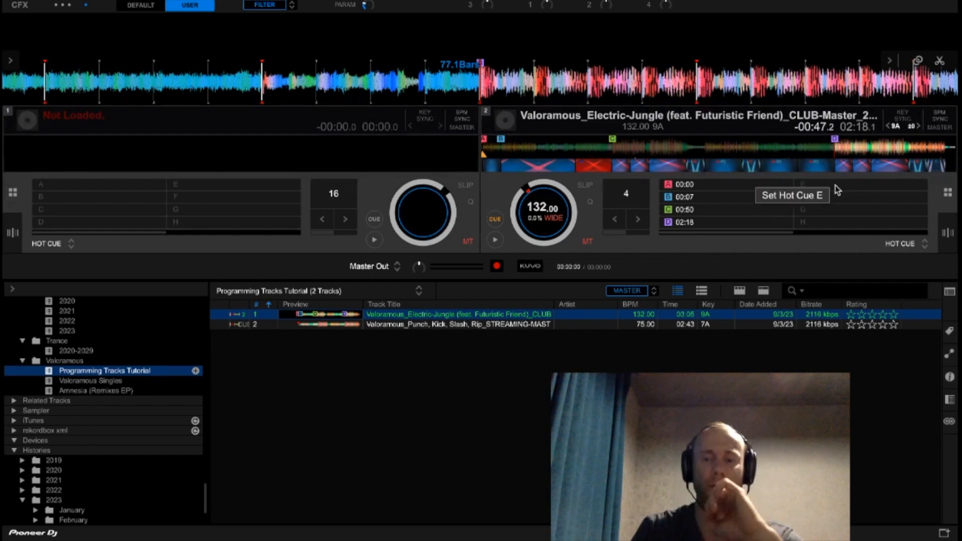
- Set hot cue E at 02:47, on bar 93.1, and hot cue G at 02:32, on bar 85.1
click(905, 148)
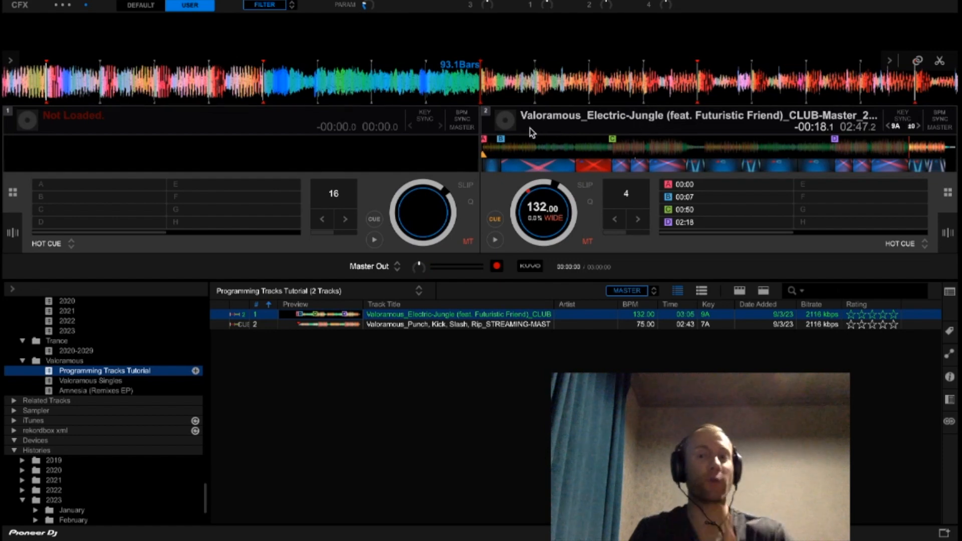
click(827, 185)
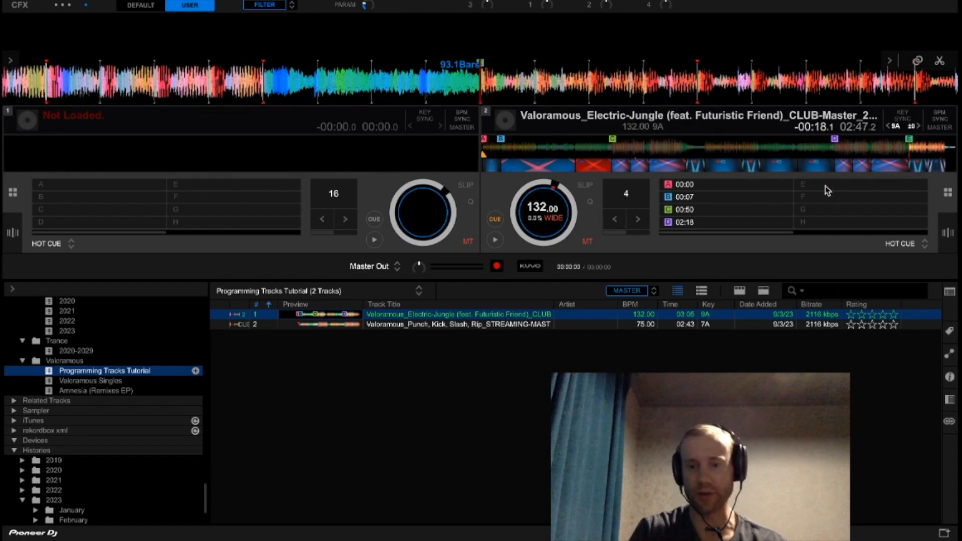
click(869, 150)
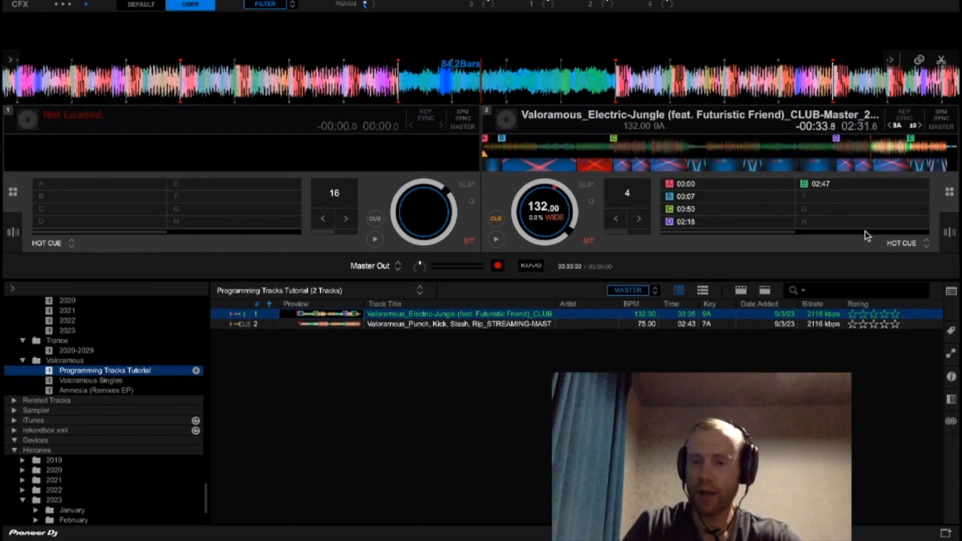
drag(636, 89, 499, 70)
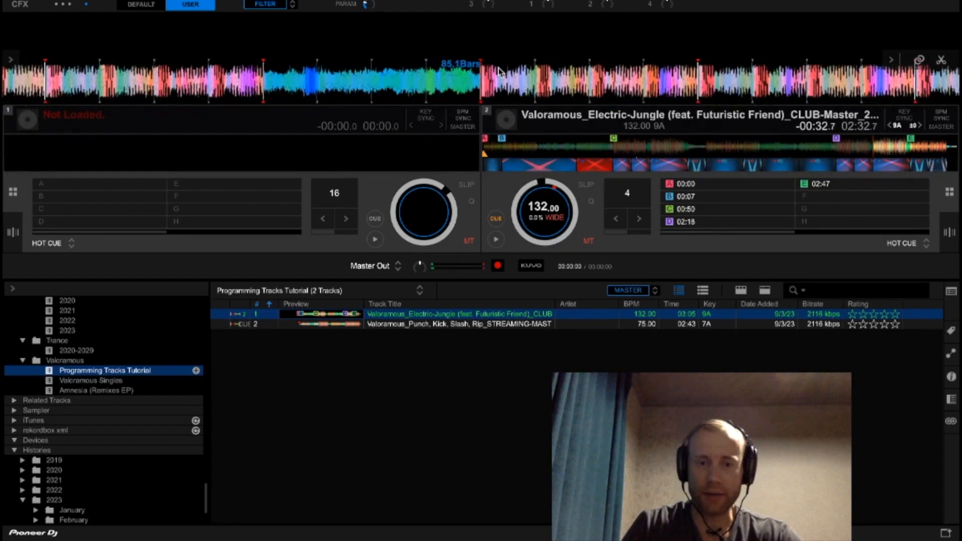
click(822, 209)
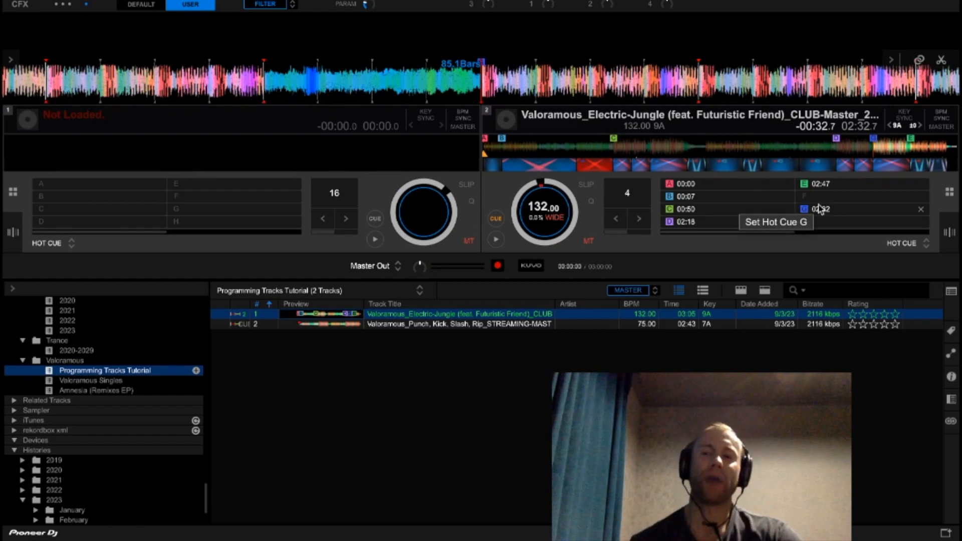
- Change the pad color of hot cue C to purple
right_click(686, 209)
mouse_move(669, 234)
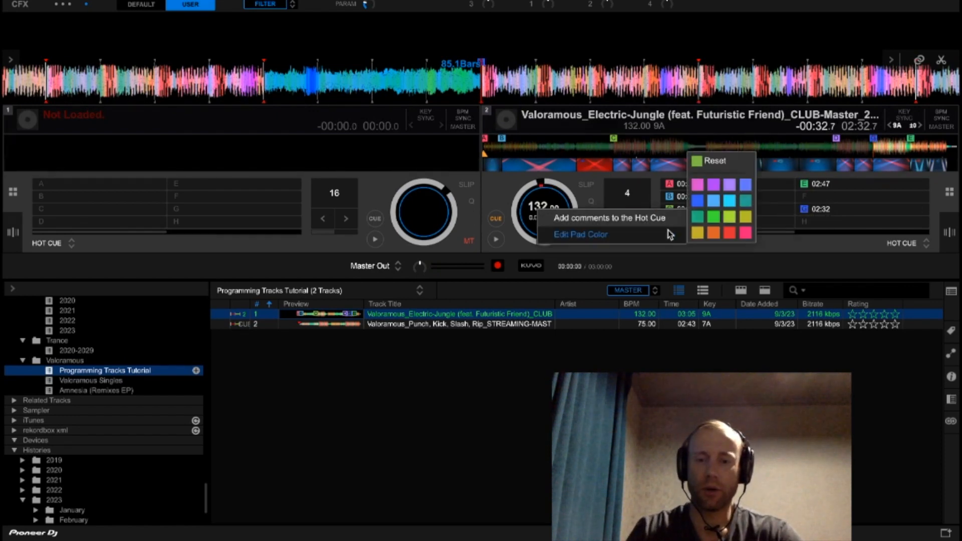
click(724, 185)
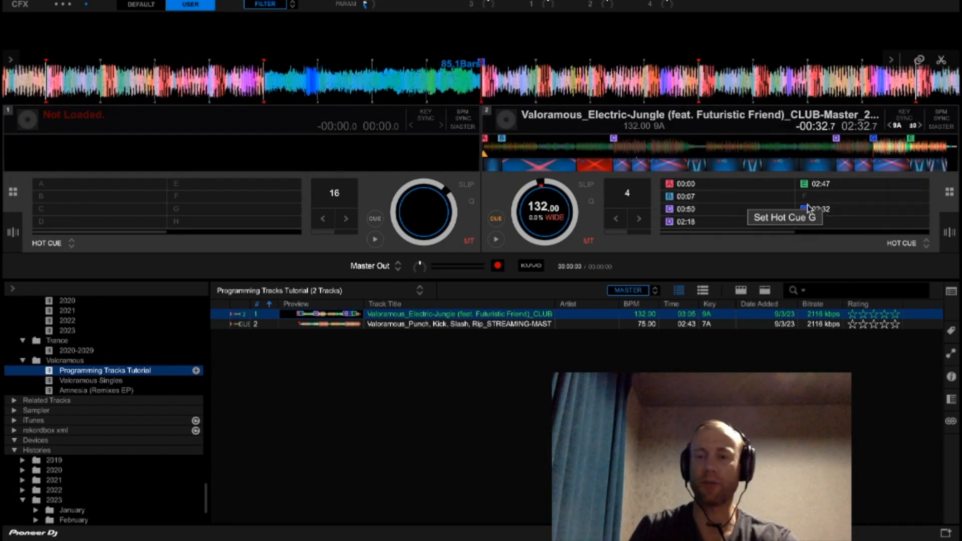
- Create an 8-beat loop shortly after hot cue E, at 02:49, and store it as hot cue H
click(909, 147)
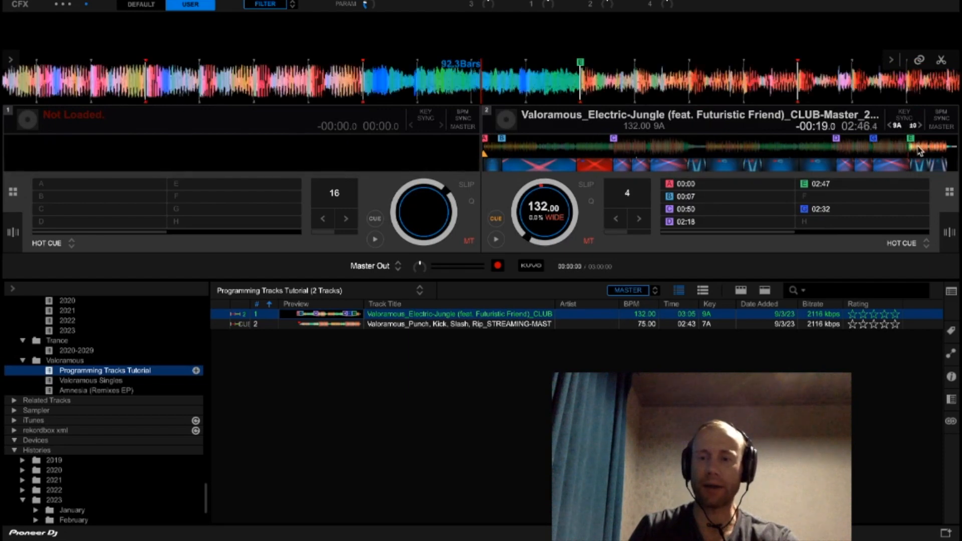
drag(917, 150, 868, 151)
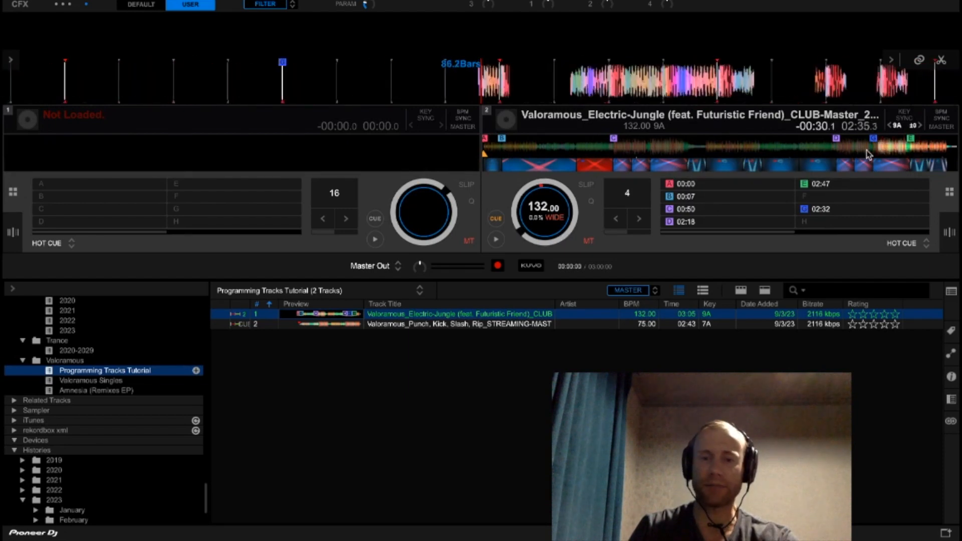
click(815, 184)
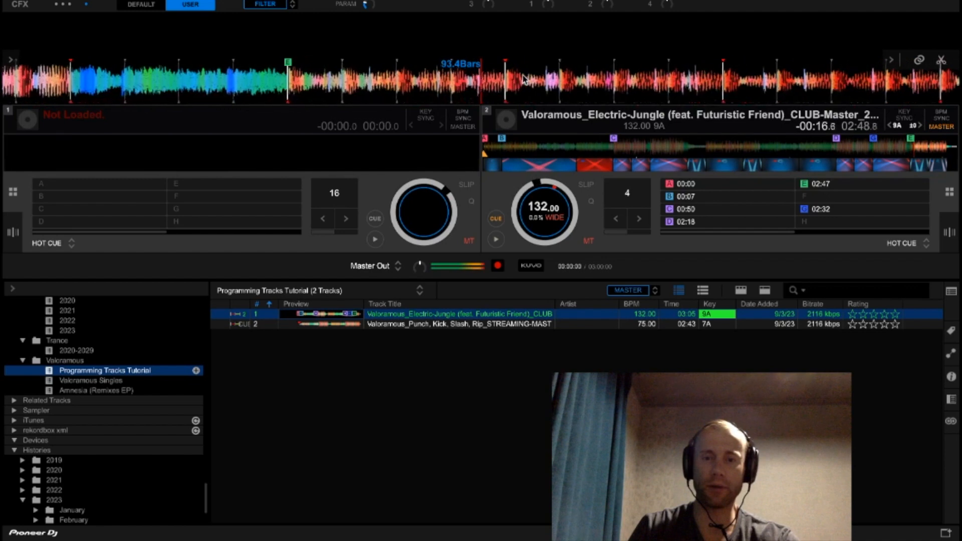
click(648, 193)
click(640, 218)
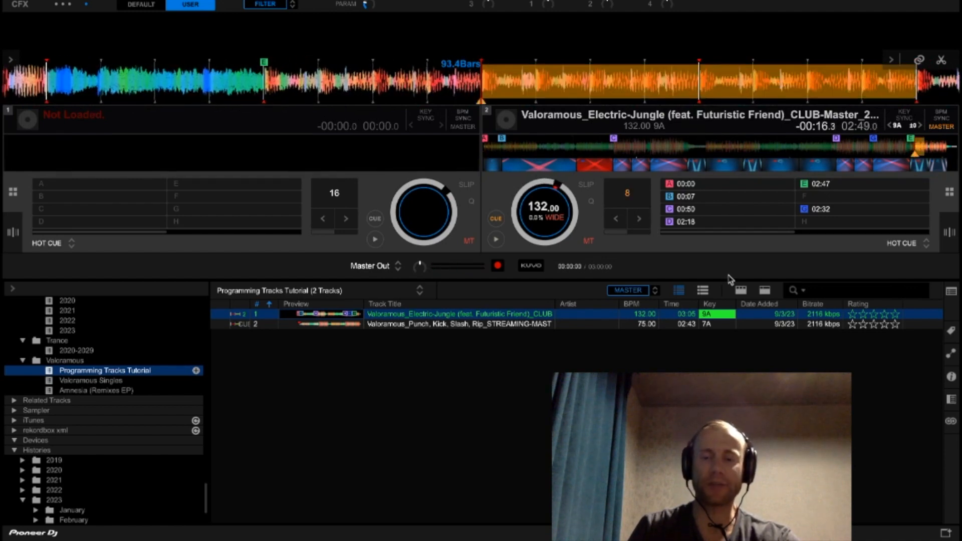
click(840, 227)
click(816, 197)
click(921, 197)
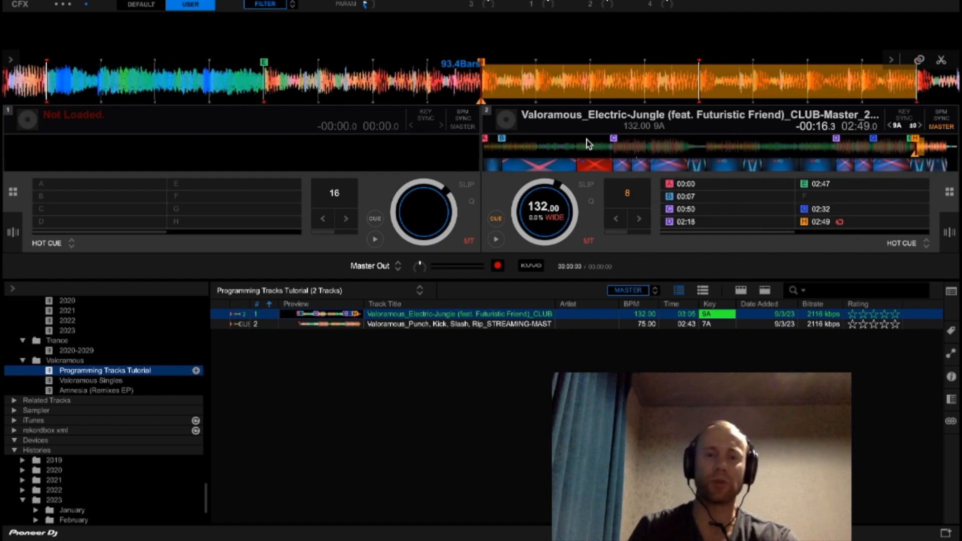
click(830, 210)
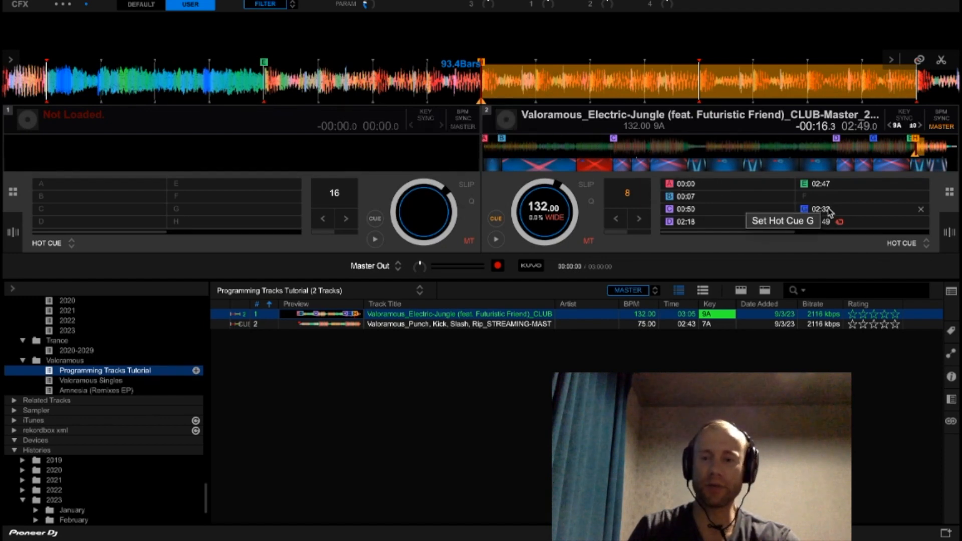
- Play the Electric-Jungle track from hot cue E to check the saved loop
click(821, 185)
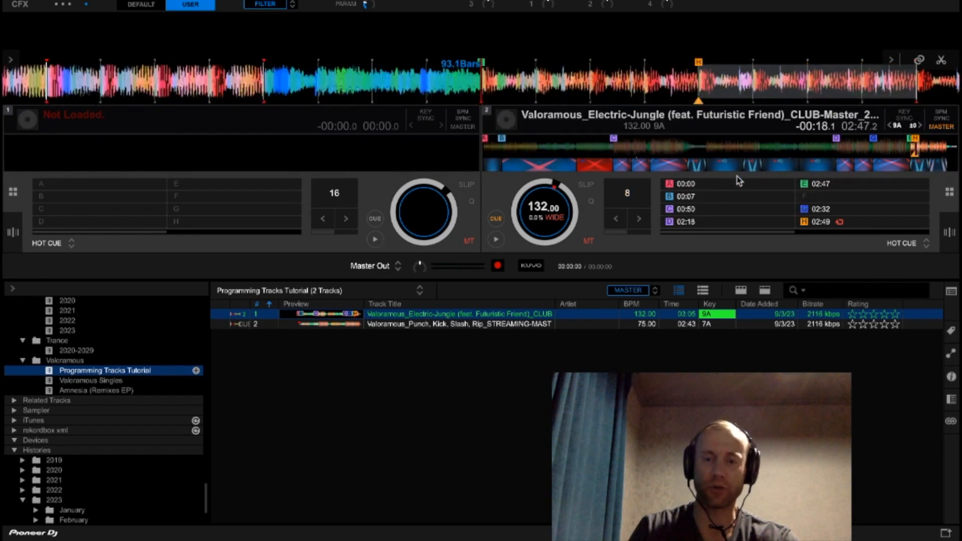
click(496, 241)
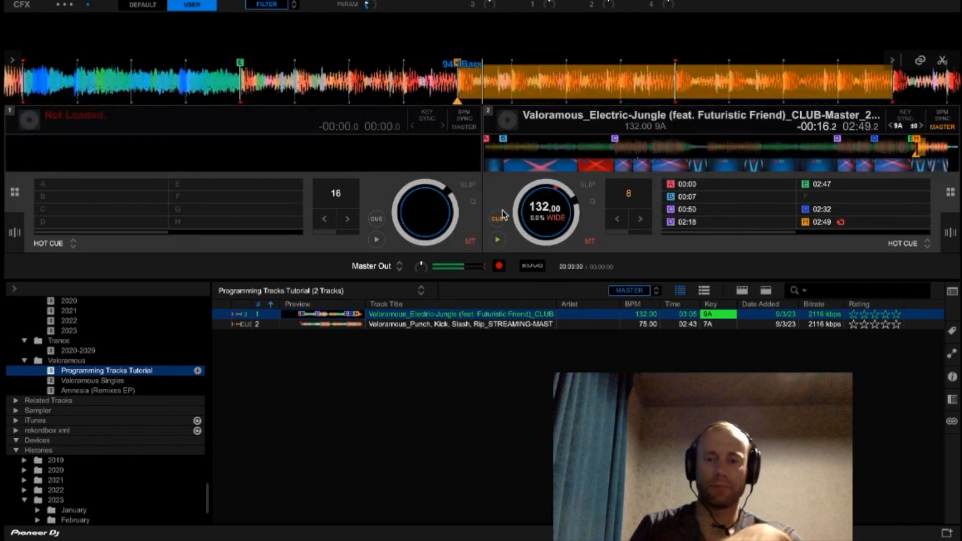
click(499, 242)
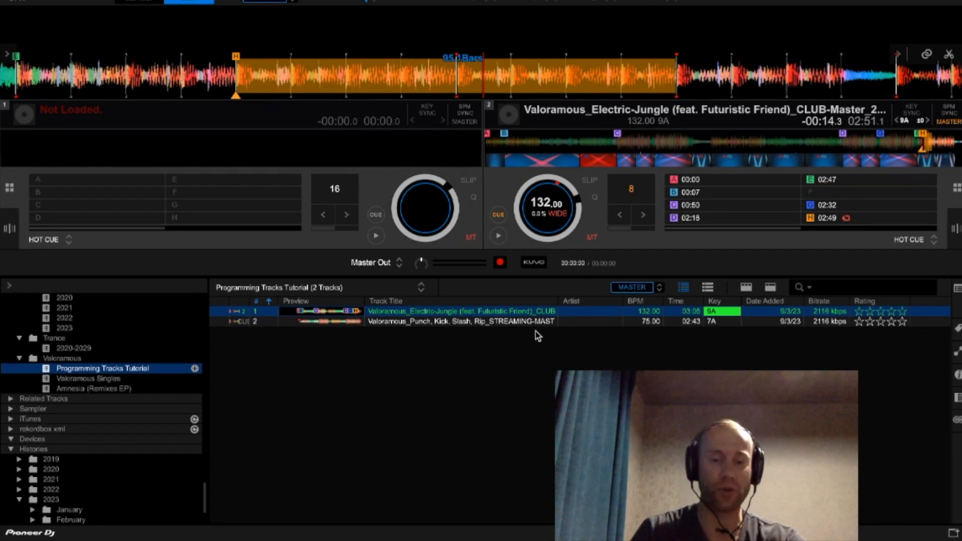
- Load the Punch, Kick, Slash, Rip track onto deck 2 in place of the Electric-Jungle track
click(516, 322)
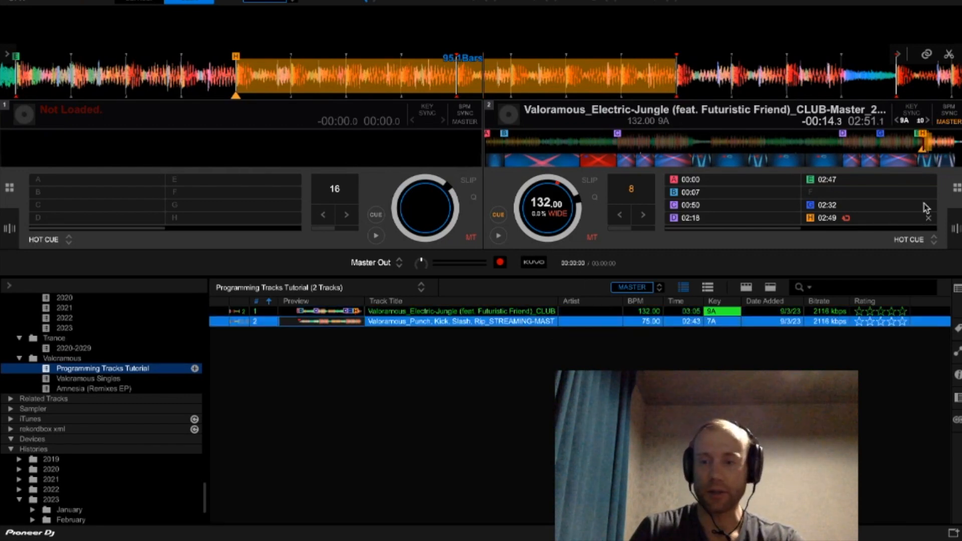
click(956, 145)
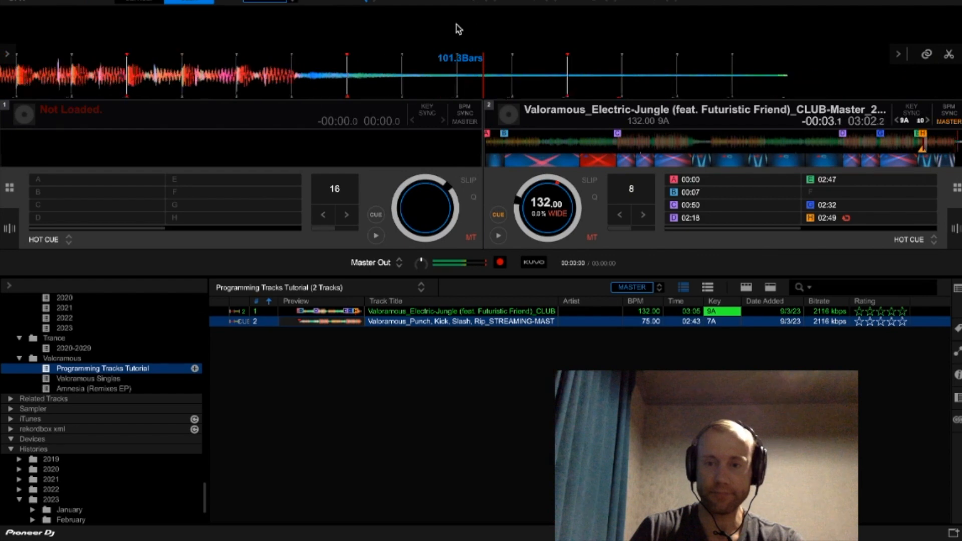
drag(511, 323, 690, 197)
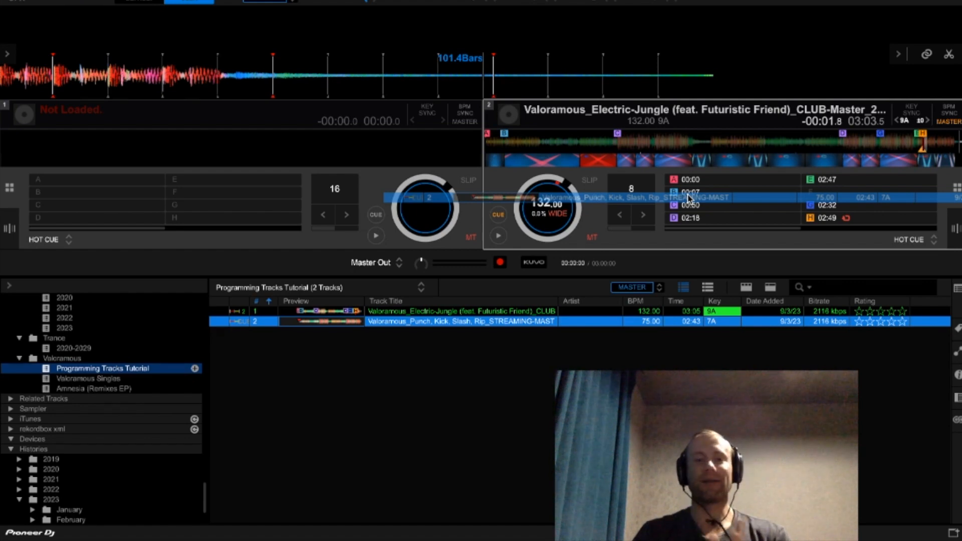
drag(690, 198, 692, 198)
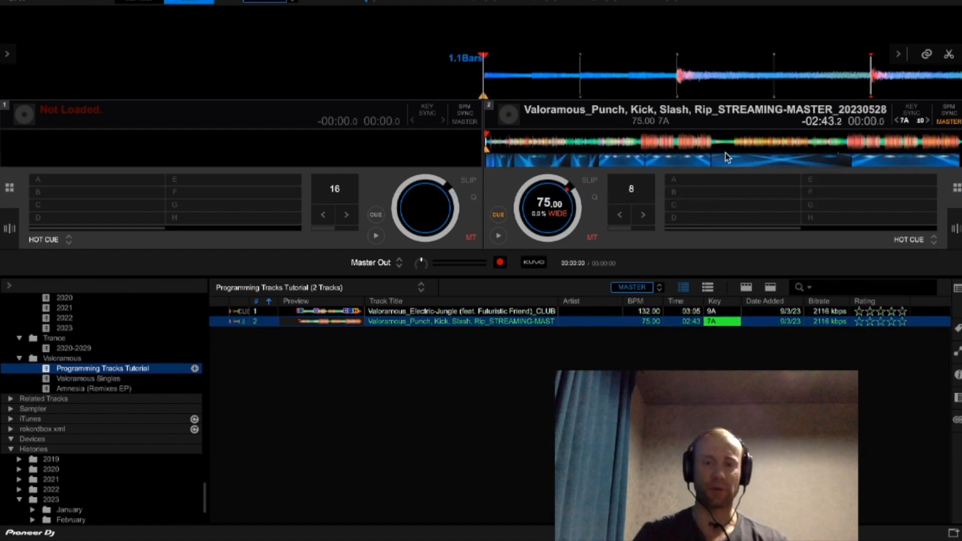
- Set hot cue C at 00:52, on the beat where the first drop starts
click(639, 142)
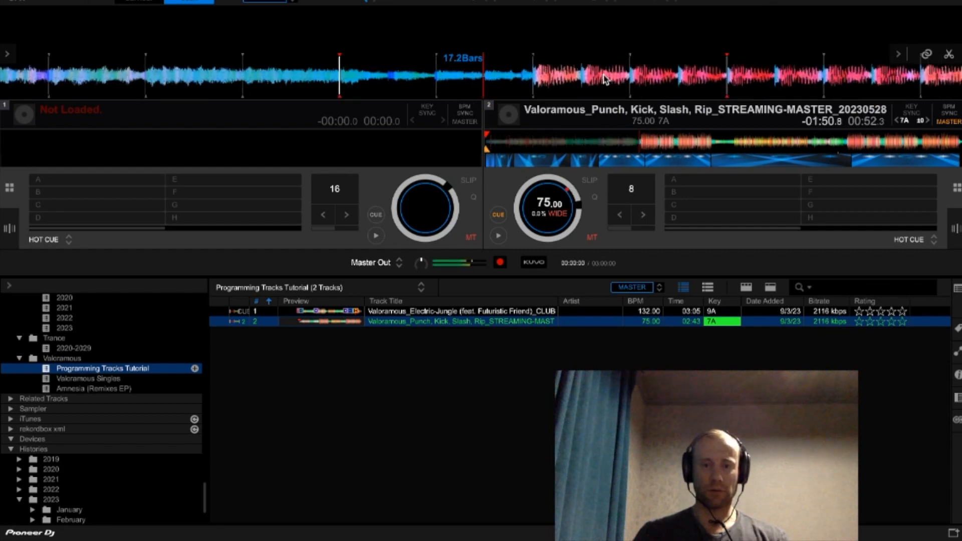
drag(573, 65, 563, 58)
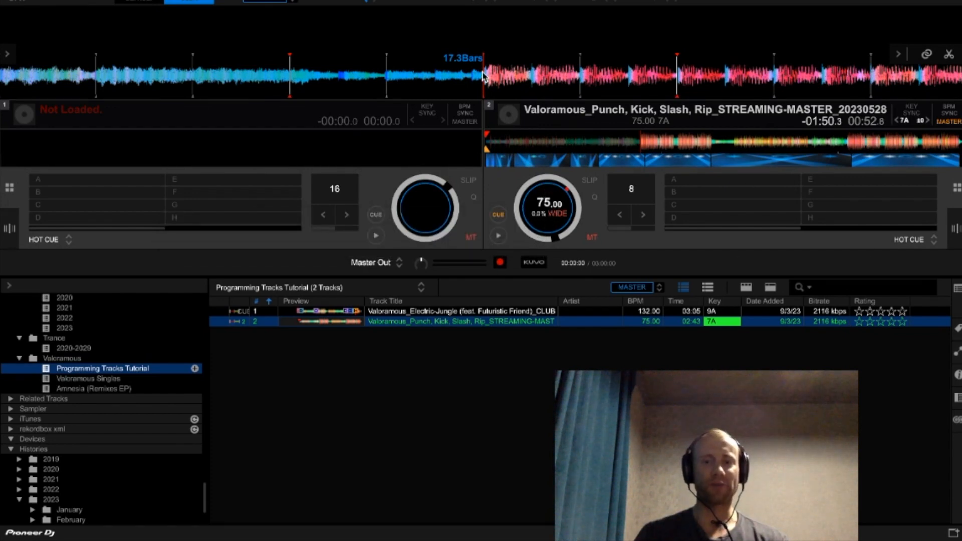
click(683, 210)
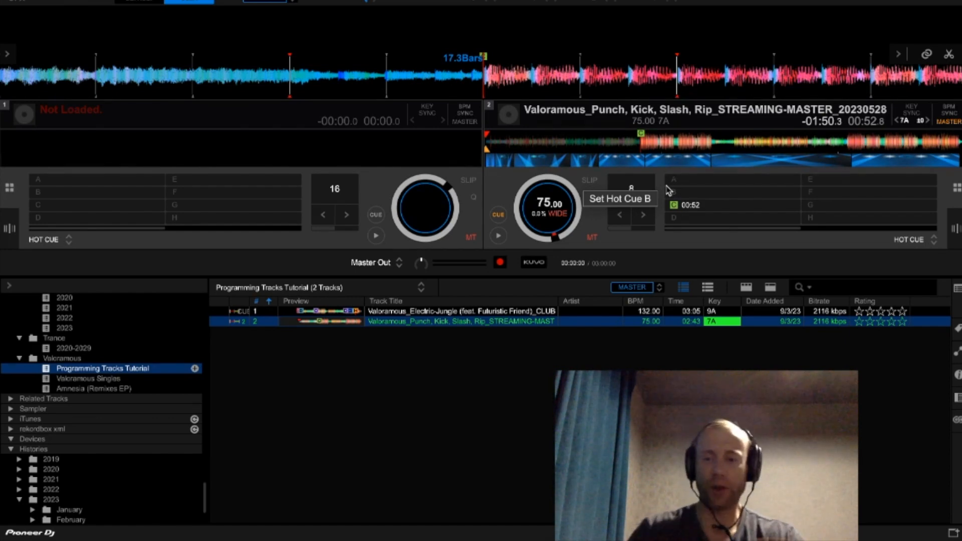
- Shift the beat grid so that the beat at hot cue C becomes the first beat of a bar
click(956, 228)
click(547, 198)
click(955, 225)
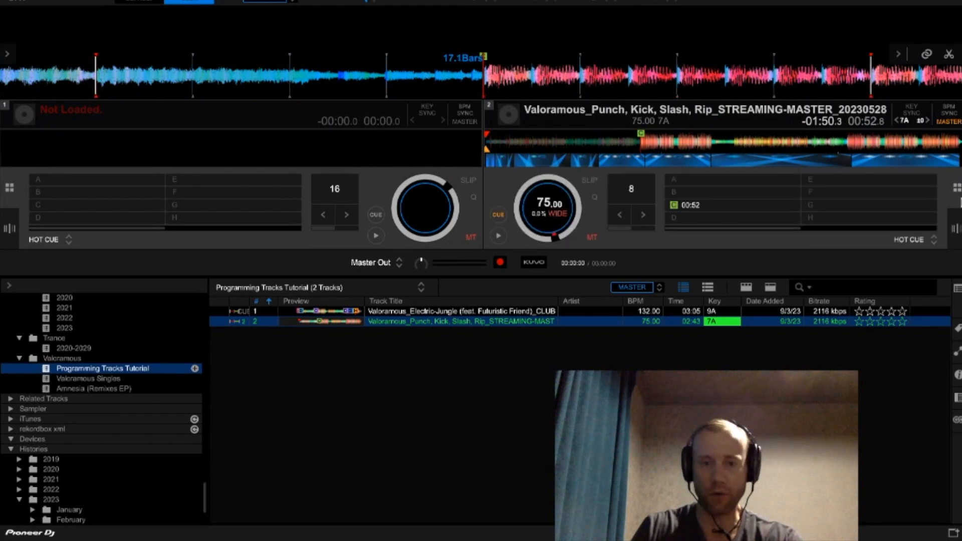
- Make the start of the track bar 1.1 of the beat grid and set hot cue A there at 00:00
click(485, 144)
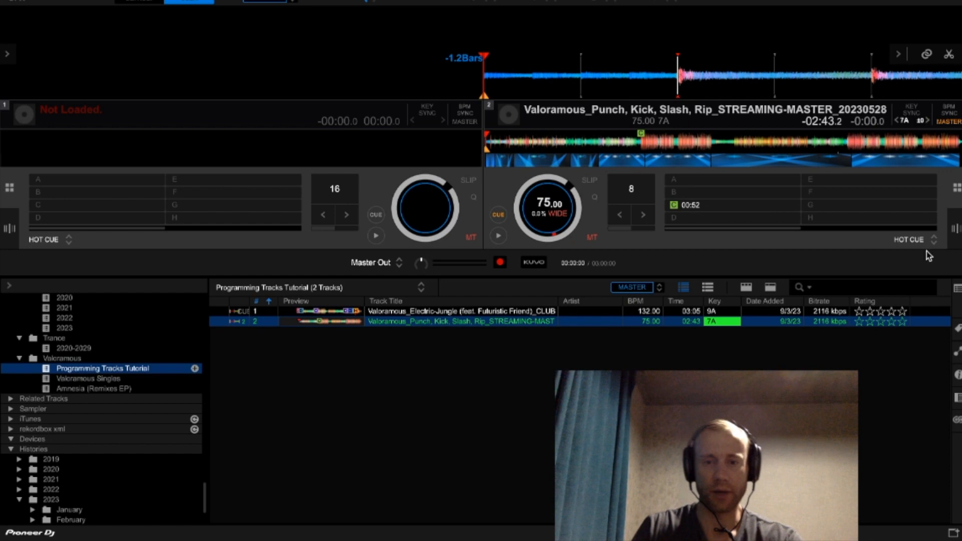
click(956, 230)
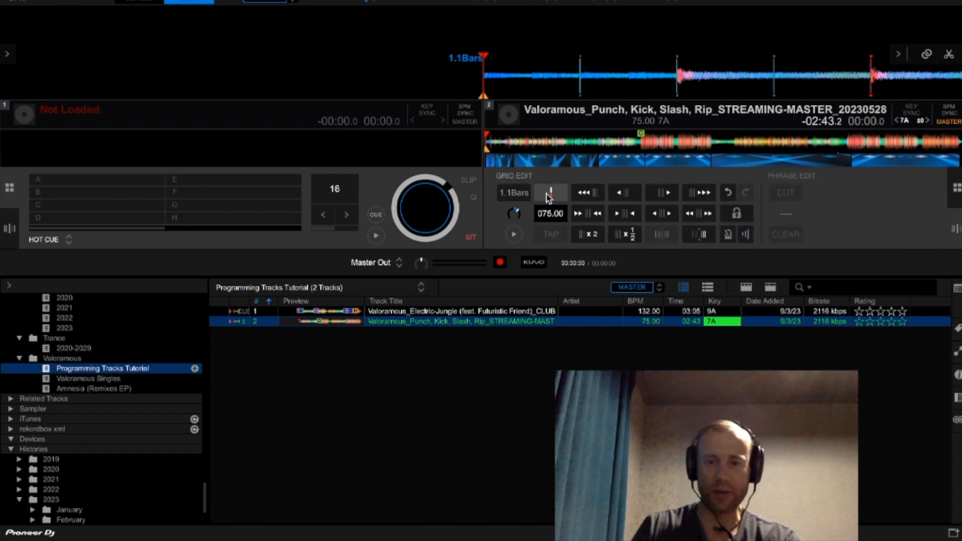
click(957, 190)
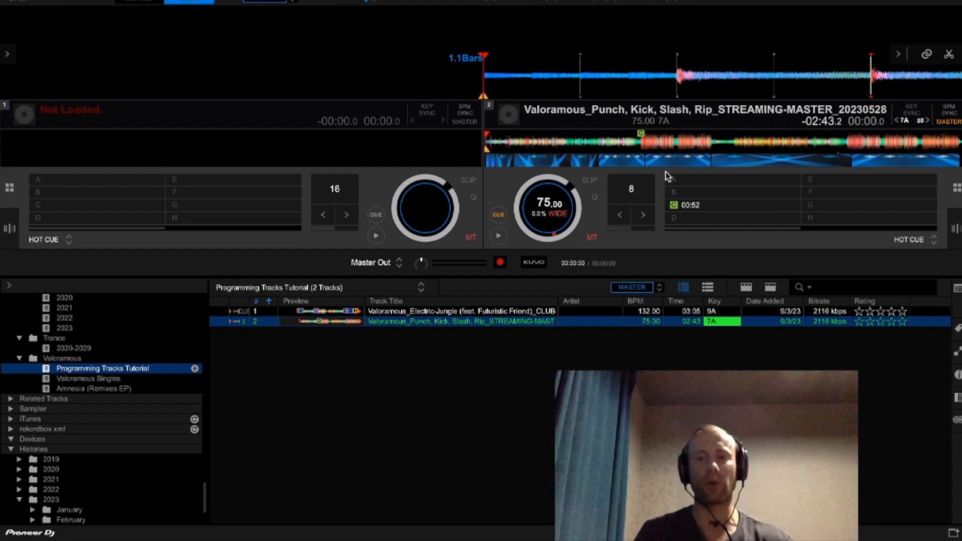
click(684, 182)
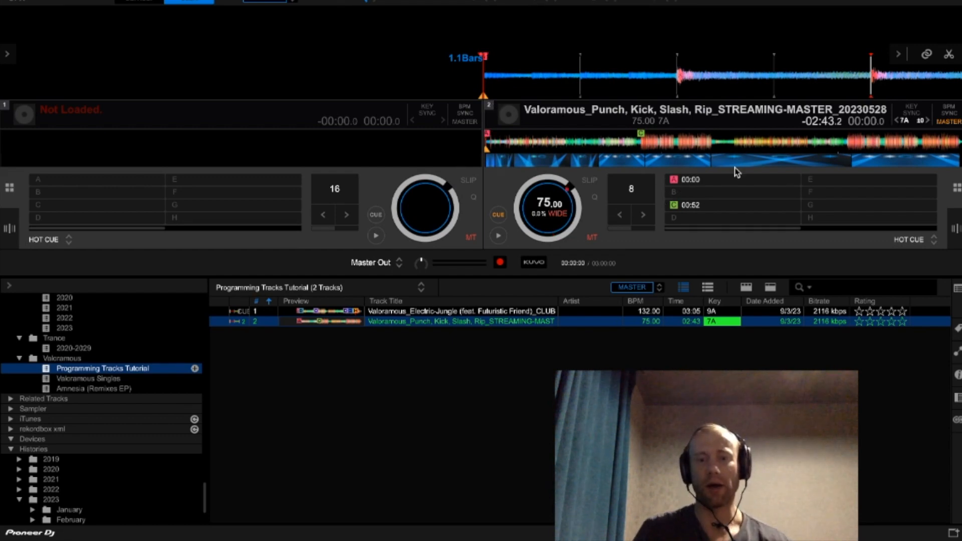
- Set hot cue B at 00:06, on bar 3.1 of the intro
click(507, 146)
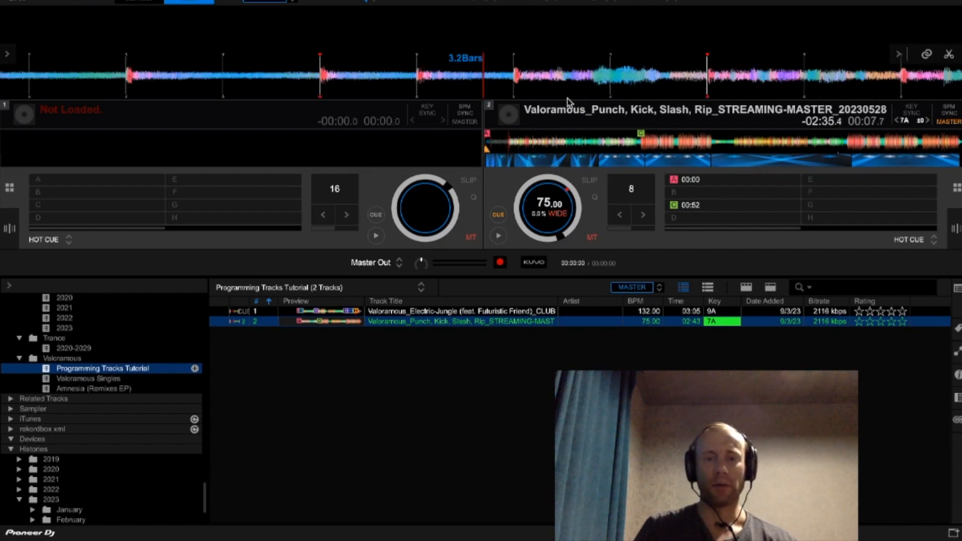
drag(588, 82, 715, 90)
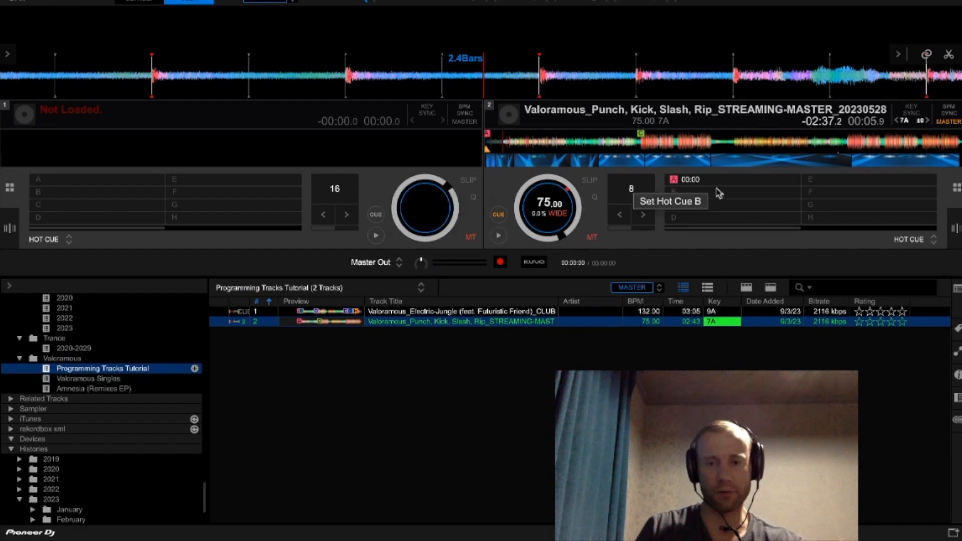
click(500, 237)
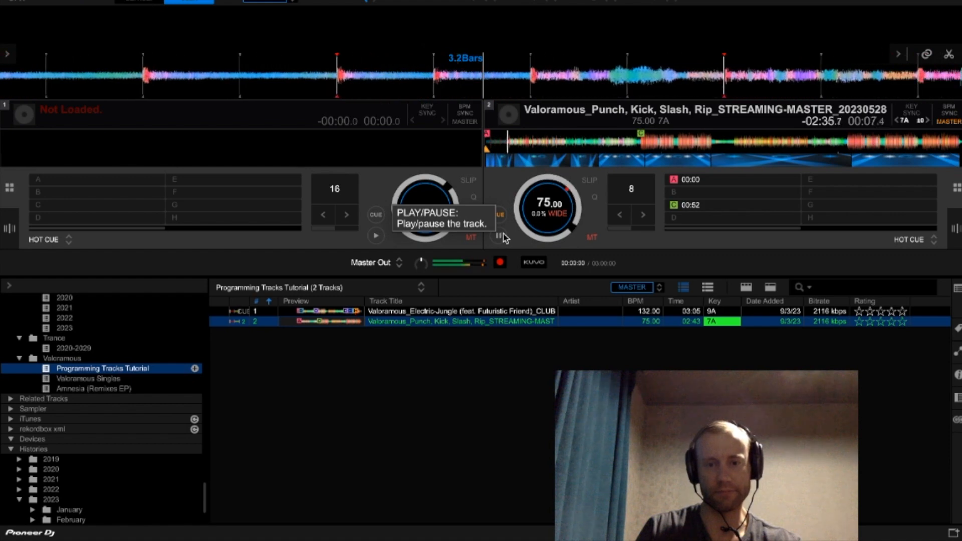
click(503, 238)
drag(335, 79, 632, 117)
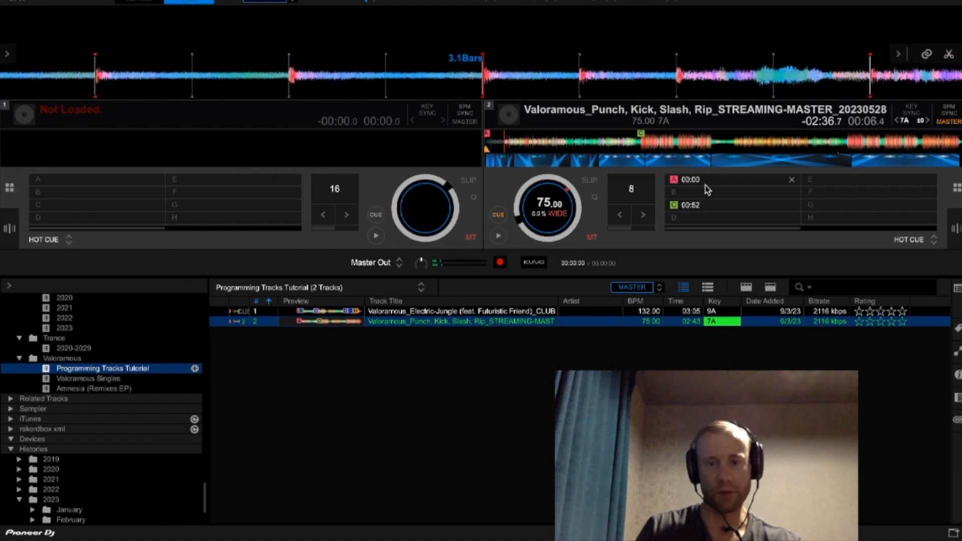
click(721, 196)
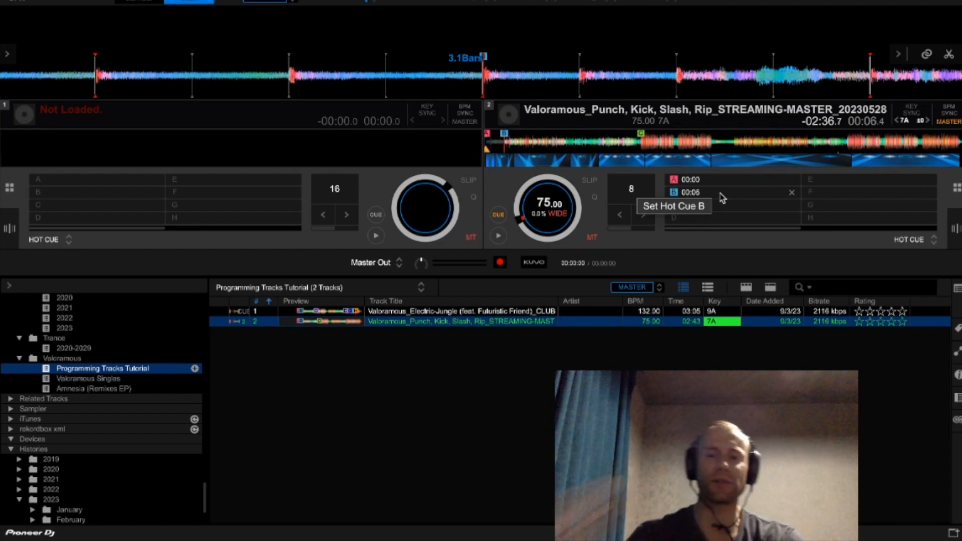
- Set hot cue D at 02:03, on bar 39.3 where the second drop starts
click(845, 147)
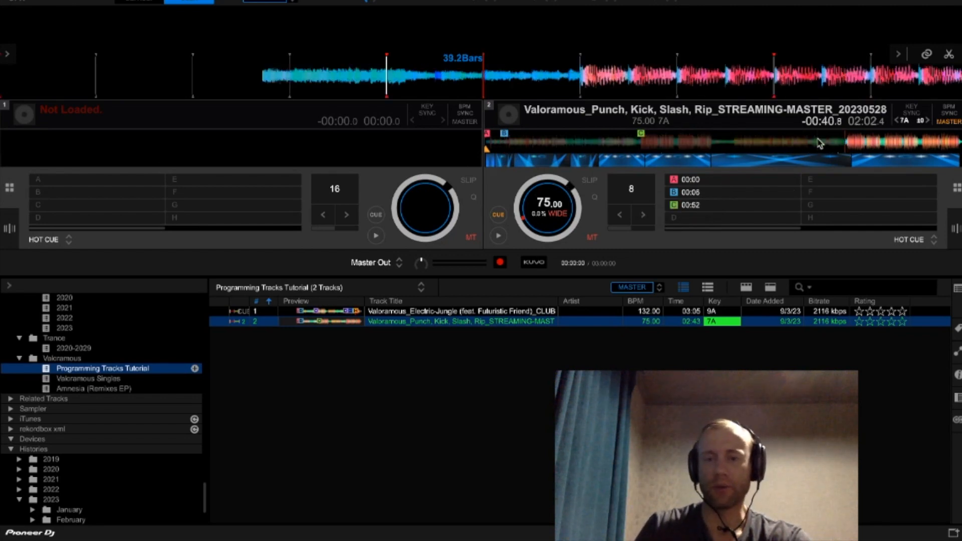
key(space)
key(space)
click(694, 219)
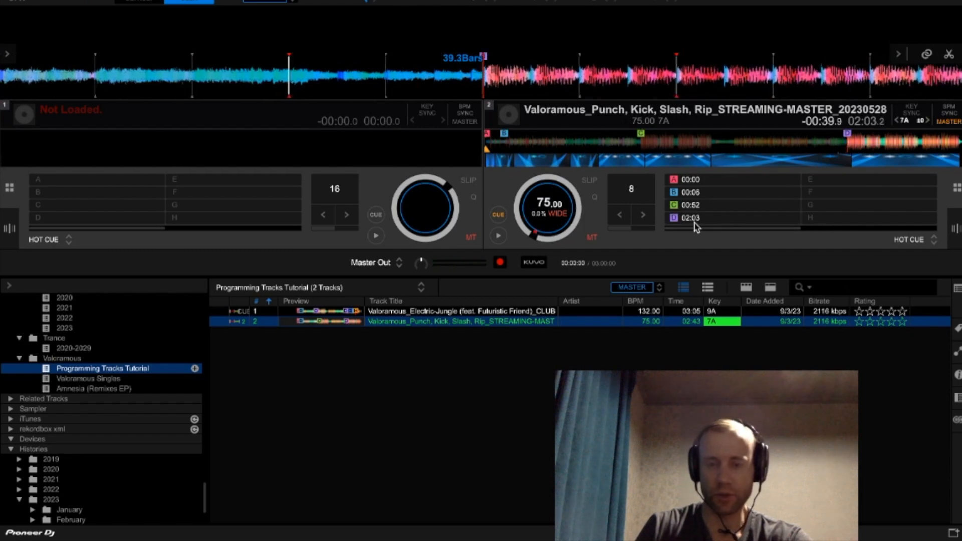
- Change the pad color of hot cue C on the Punch, Kick, Slash, Rip track to purple
right_click(692, 206)
mouse_move(643, 238)
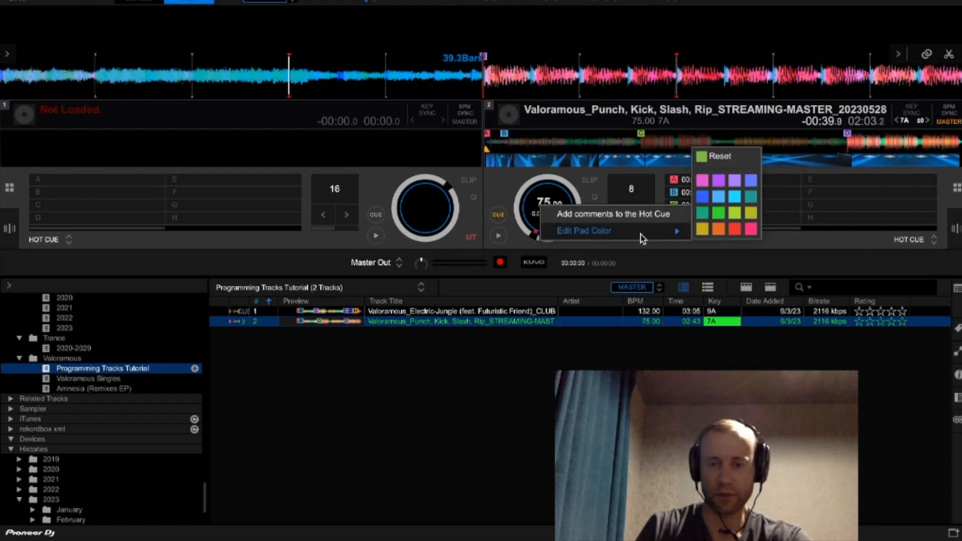
click(735, 180)
- Set hot cue E at 02:28, on bar 47.3 near the end of the track
click(924, 145)
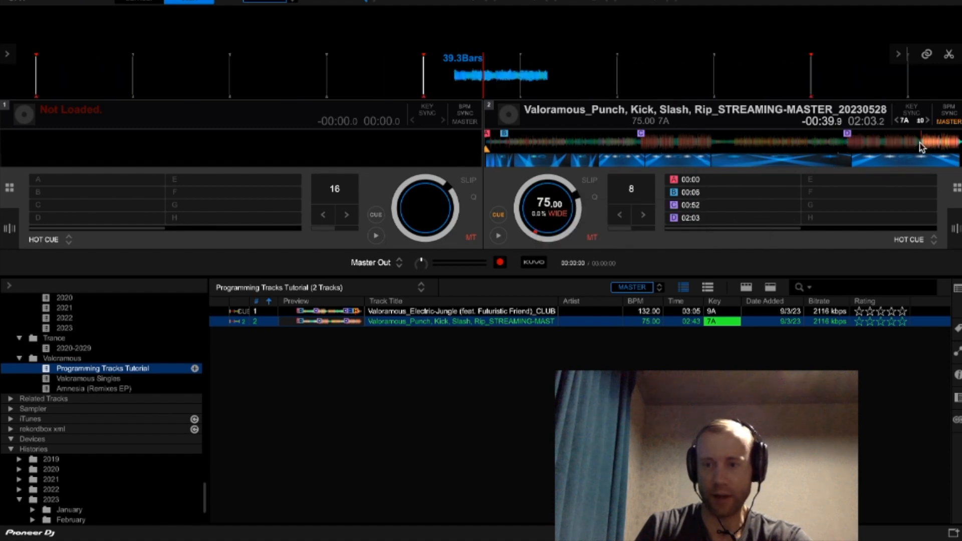
key(space)
key(space)
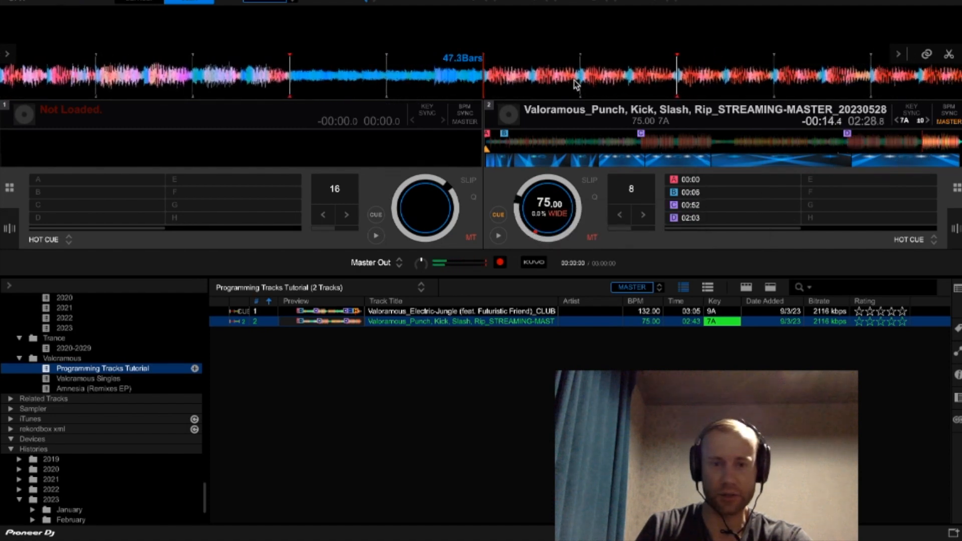
click(833, 182)
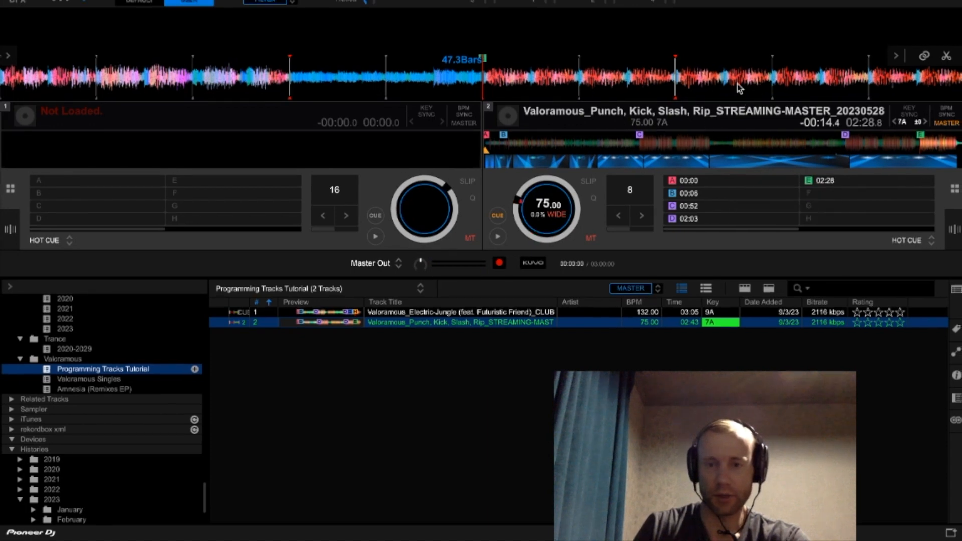
- Store an 8-beat loop at 02:30, on bar 48.1, as hot cue H, and set hot cue G at 02:16, on bar 43.3
key(space)
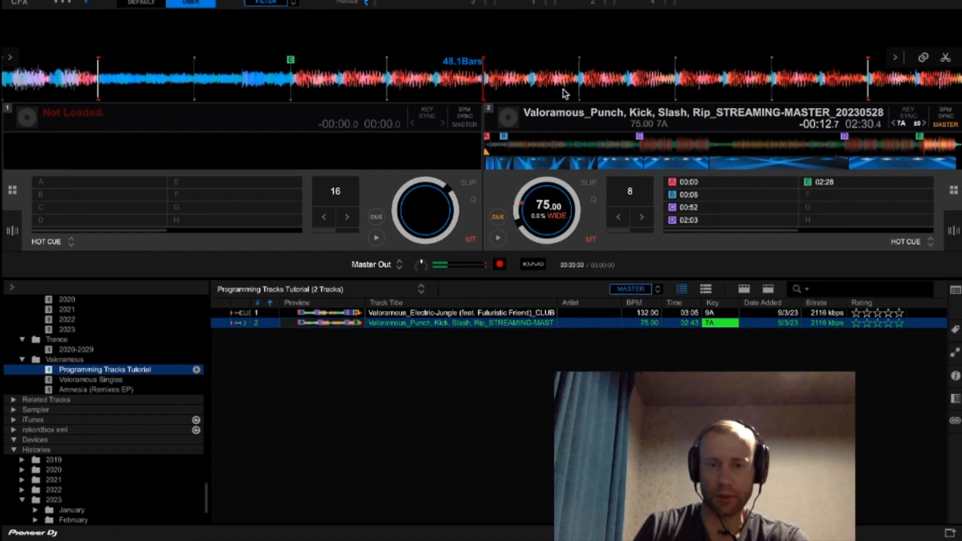
click(648, 194)
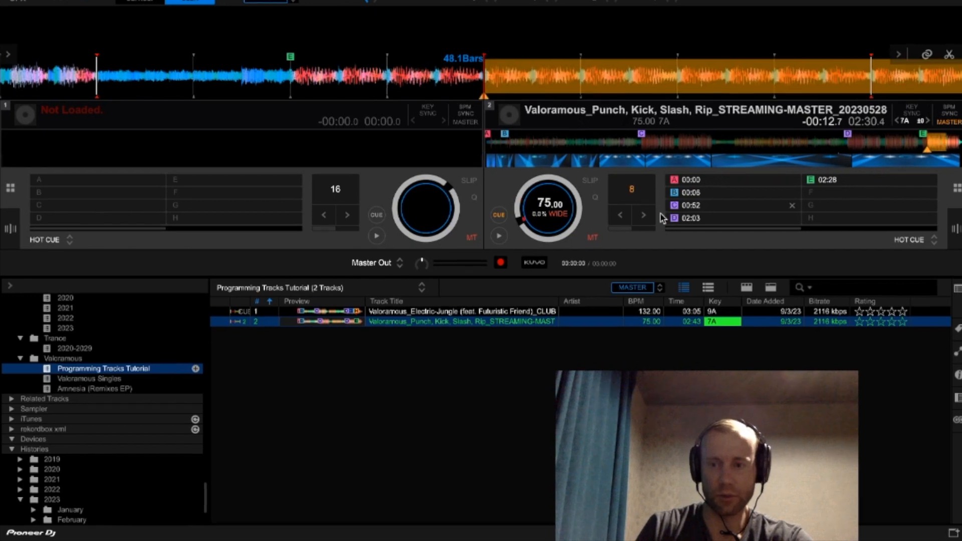
click(641, 216)
click(619, 216)
click(834, 220)
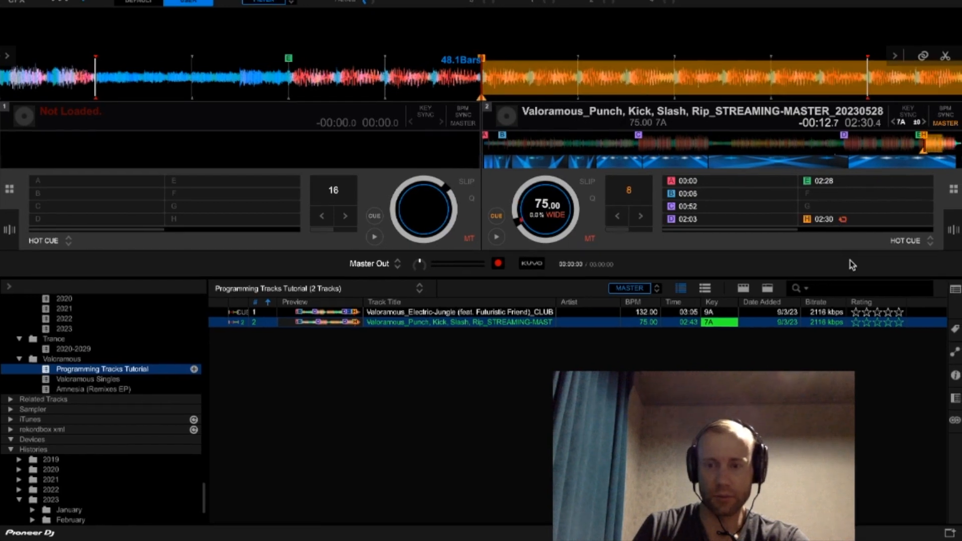
click(881, 143)
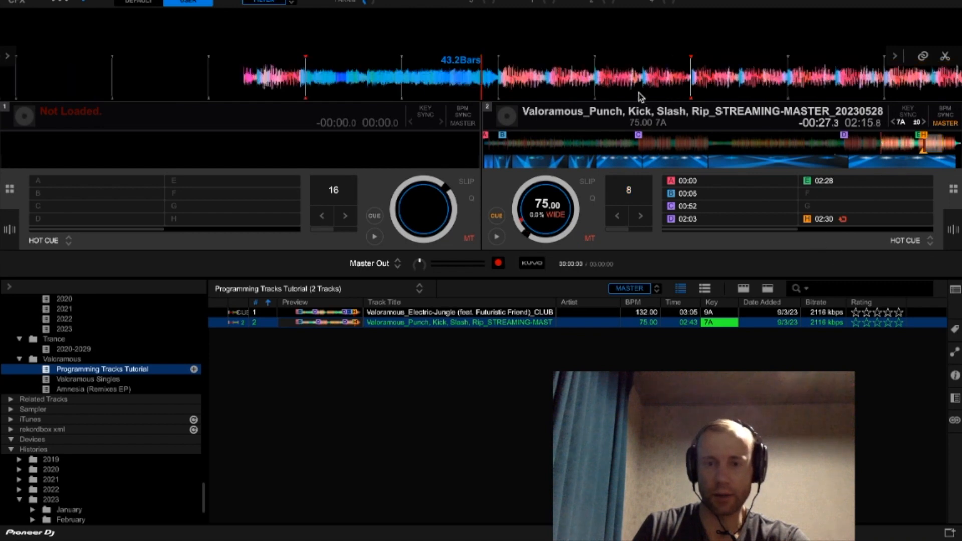
click(840, 208)
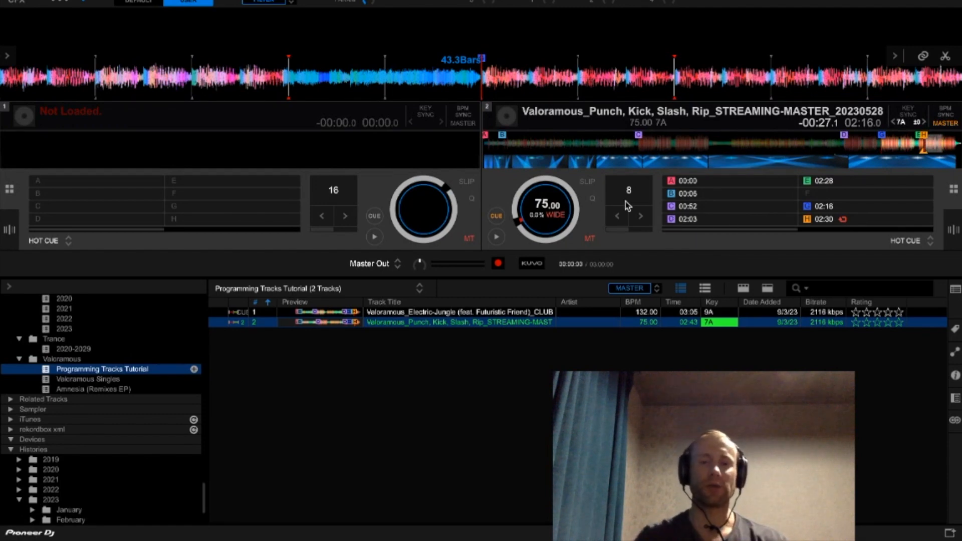
- Make the first strong hit at 00:01.6 bar 1.1 of the beat grid
click(486, 146)
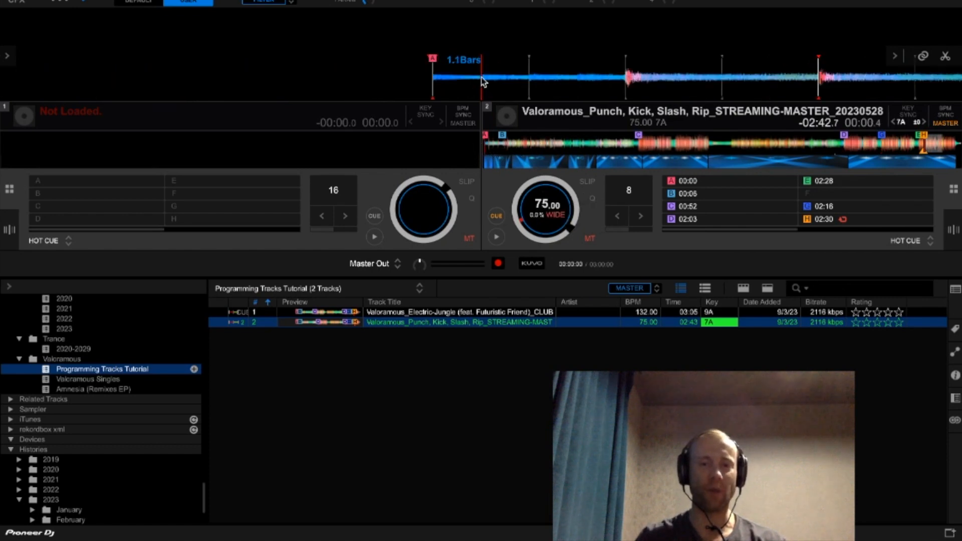
drag(550, 74, 599, 75)
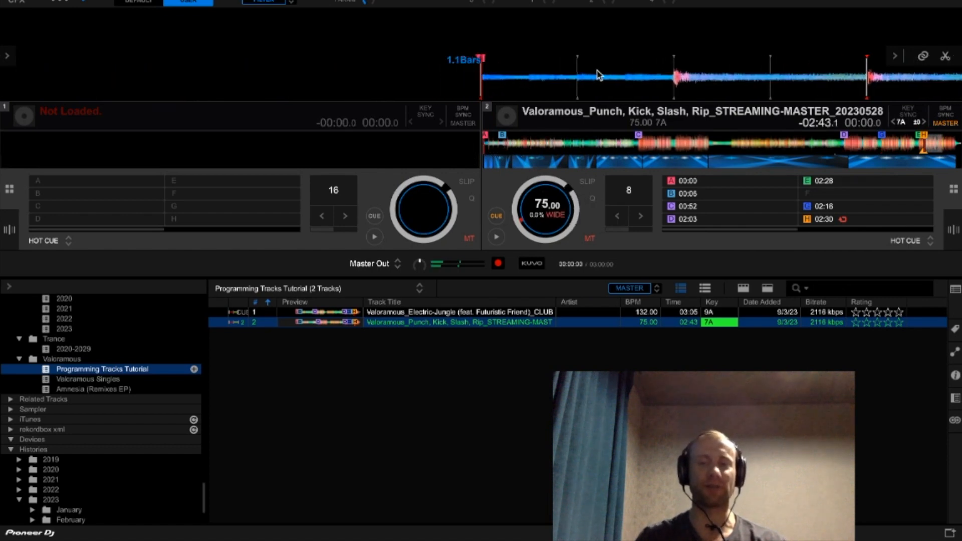
drag(705, 94, 510, 80)
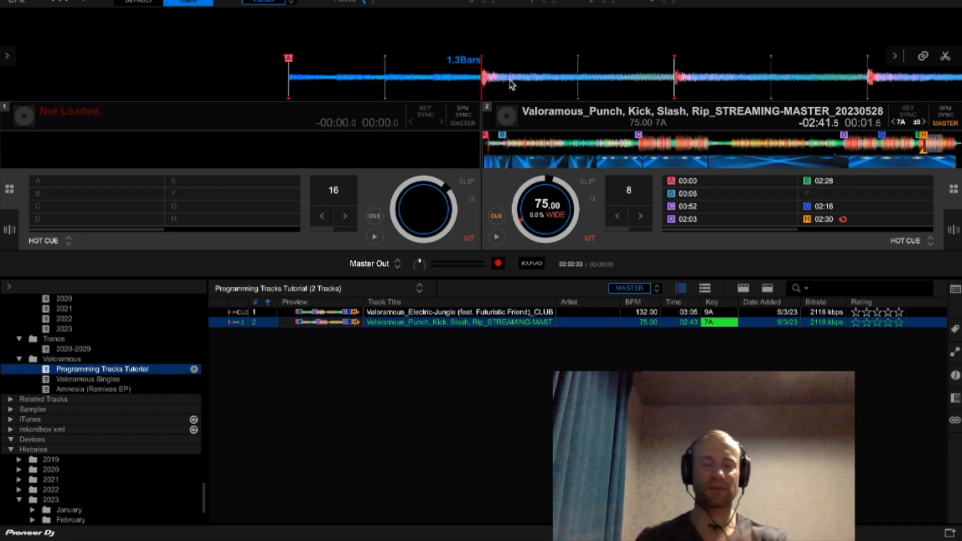
click(955, 231)
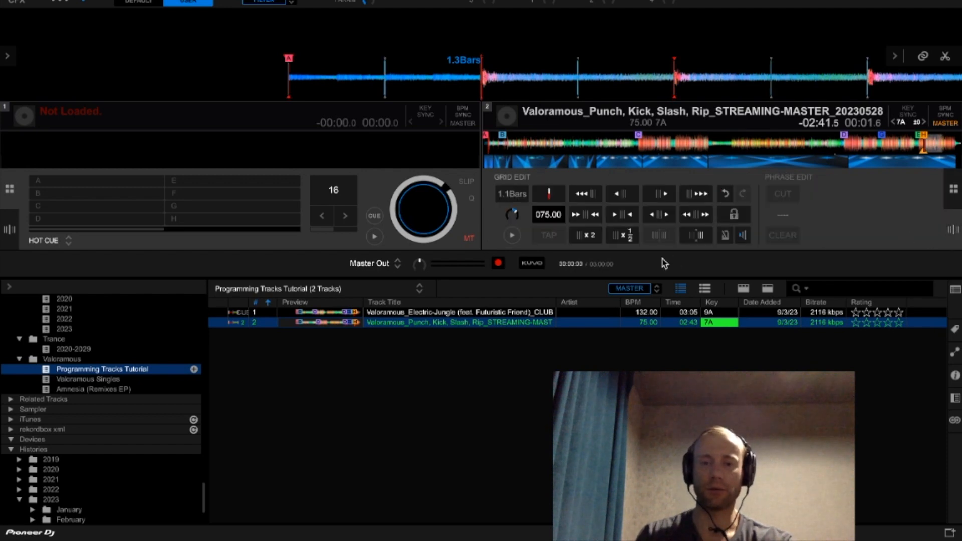
click(553, 198)
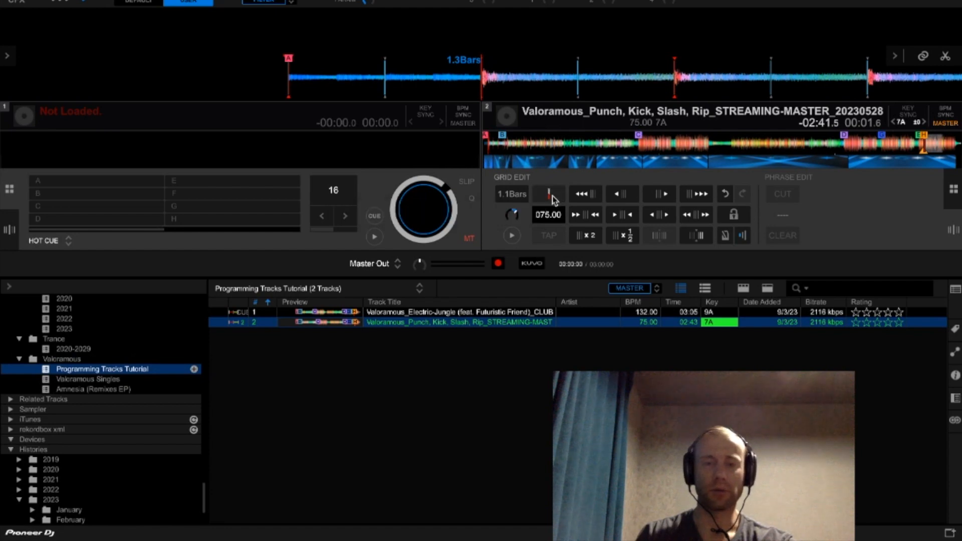
click(952, 199)
click(954, 233)
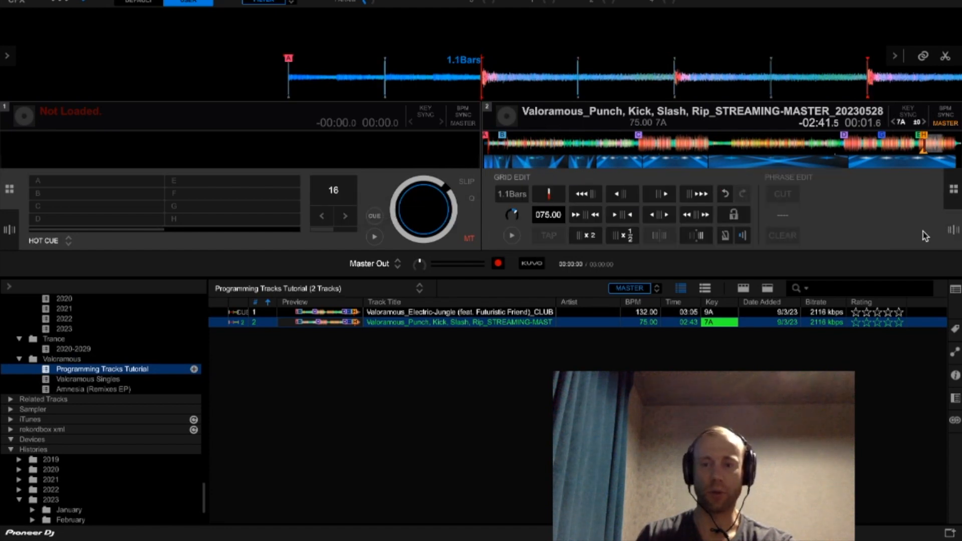